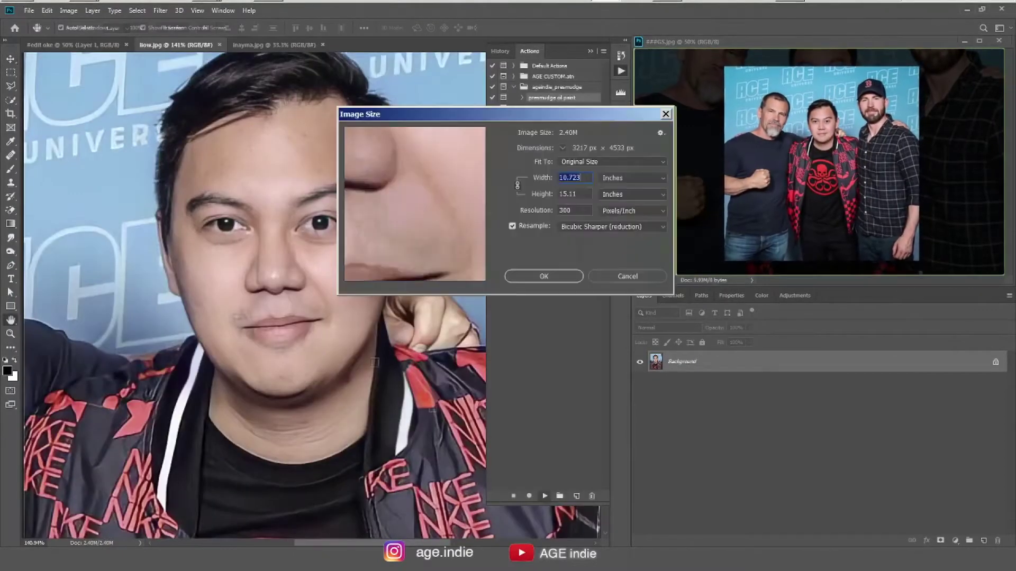
Resize the man's photo with the chosen resampling method and accept the first Levels adjustment.
{"action": "left_click", "coordinate": [611, 227]}
{"action": "left_click", "coordinate": [609, 250]}
{"action": "left_click", "coordinate": [543, 276]}
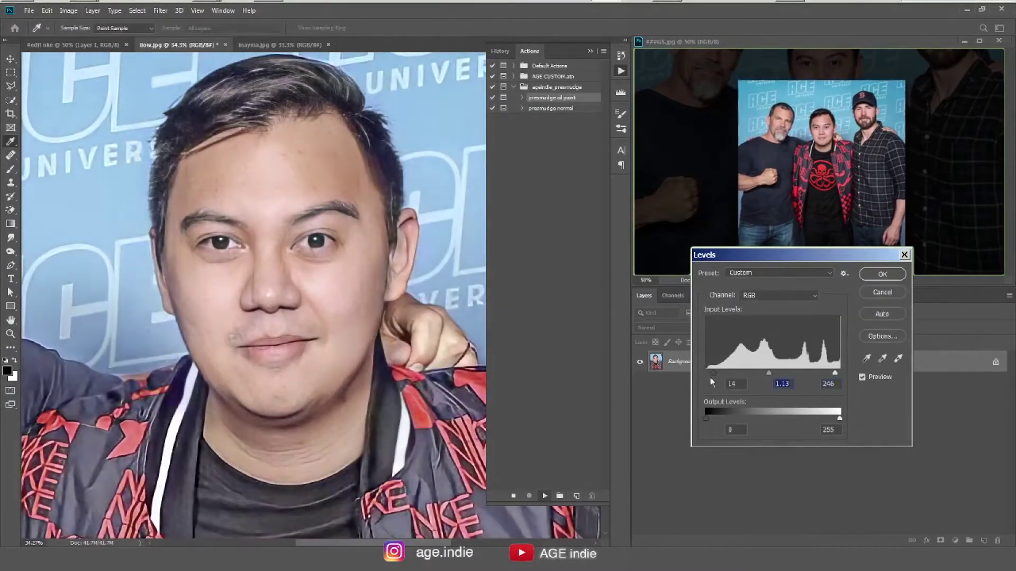
{"action": "key", "text": "Return"}
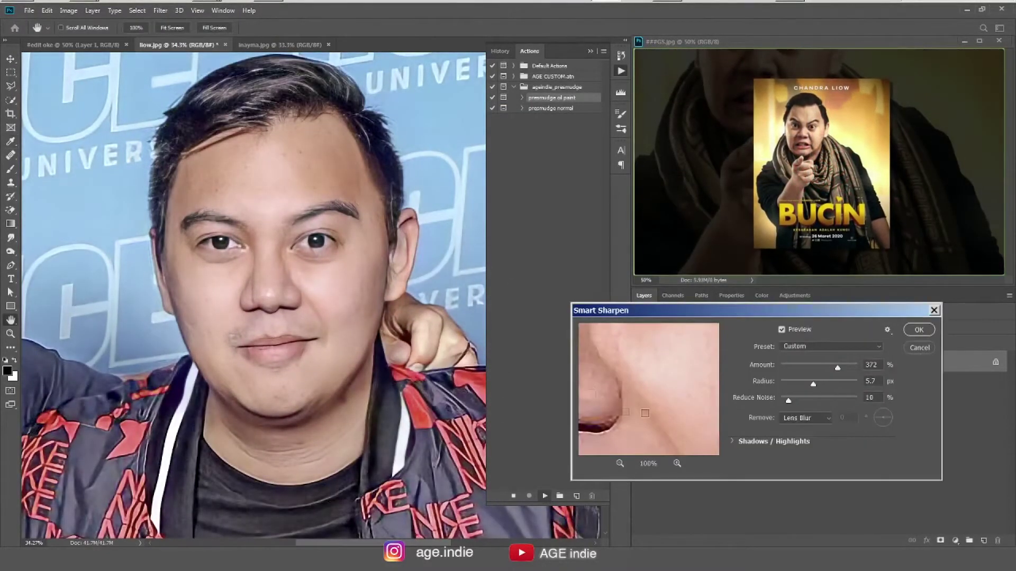
Apply Smart Sharpen with a slightly larger radius, previewing it on the eye.
{"action": "left_click_drag", "start_coordinate": [697, 342], "coordinate": [643, 379]}
{"action": "left_click_drag", "start_coordinate": [814, 388], "coordinate": [816, 384]}
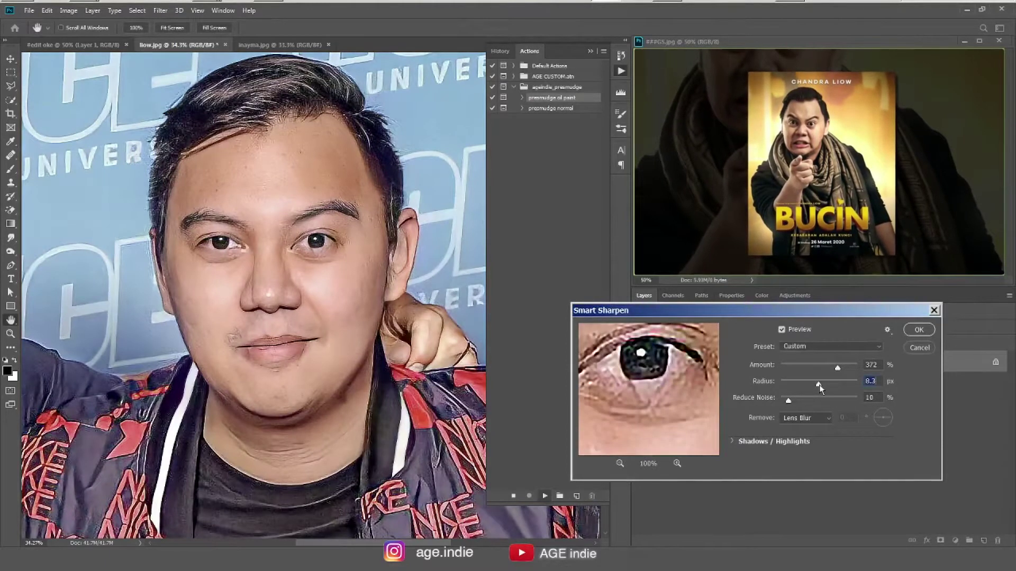
{"action": "left_click", "coordinate": [918, 330]}
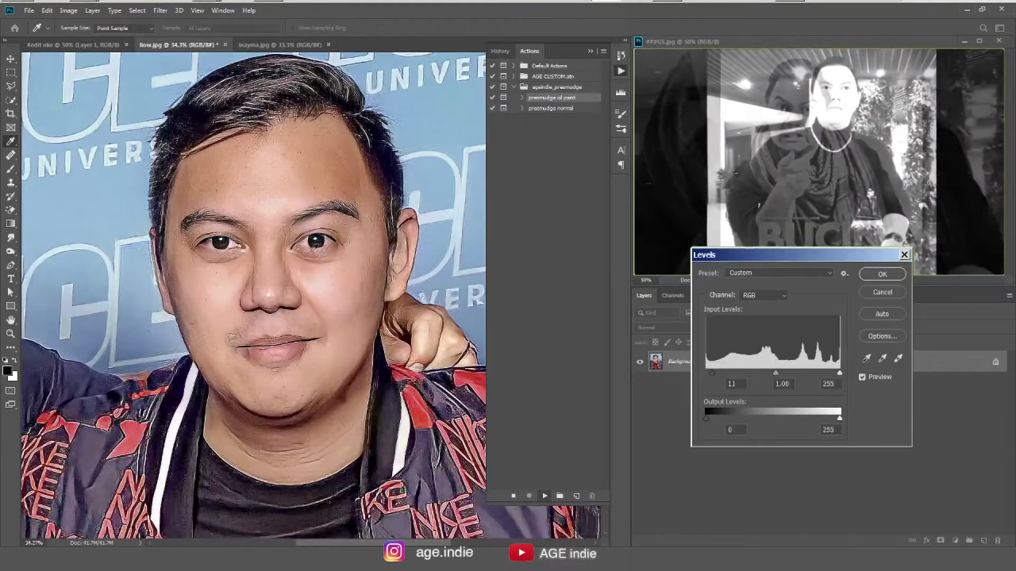
Brighten the midtones and highlights with Levels, apply Oil Paint, and bring up inayma.jpg.
{"action": "left_click_drag", "start_coordinate": [840, 373], "coordinate": [766, 373]}
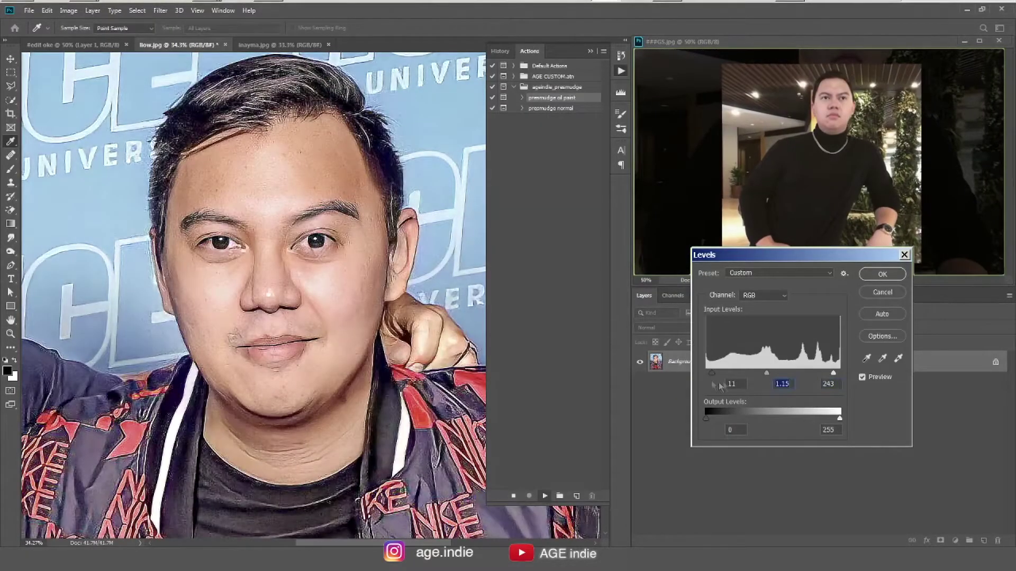
{"action": "key", "text": "Return"}
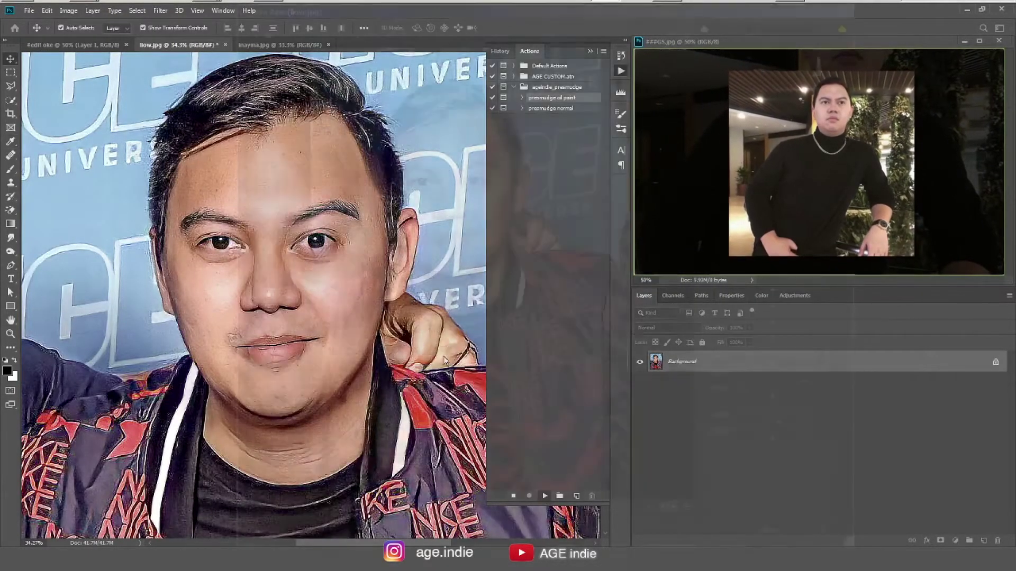
{"action": "key", "text": "Return"}
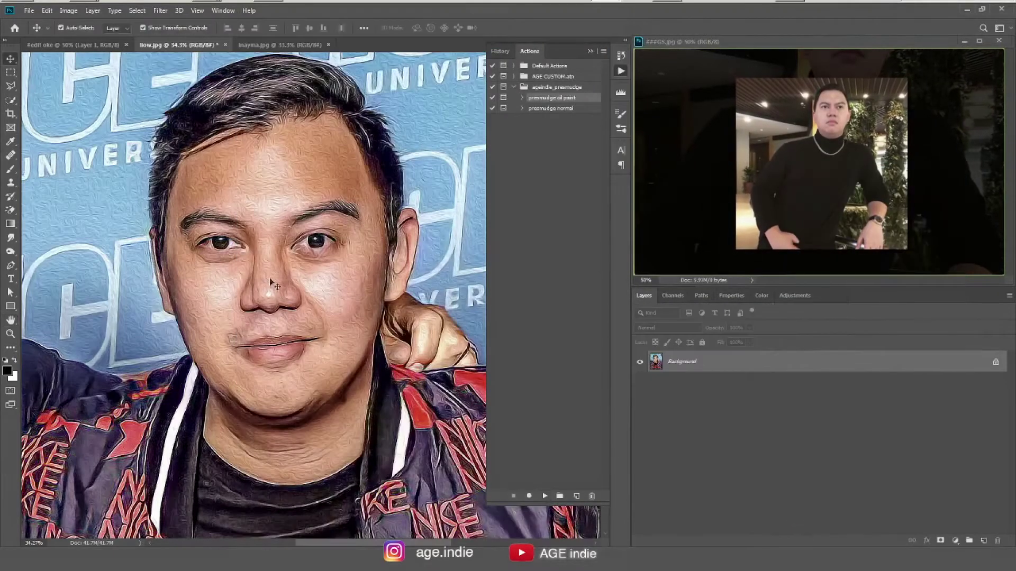
{"action": "key", "text": "ctrl+0"}
Run the oil-paint action on the woman's photo, resizing with Preserve Details 2.0 and accepting Levels.
{"action": "key", "text": "ctrl+Tab"}
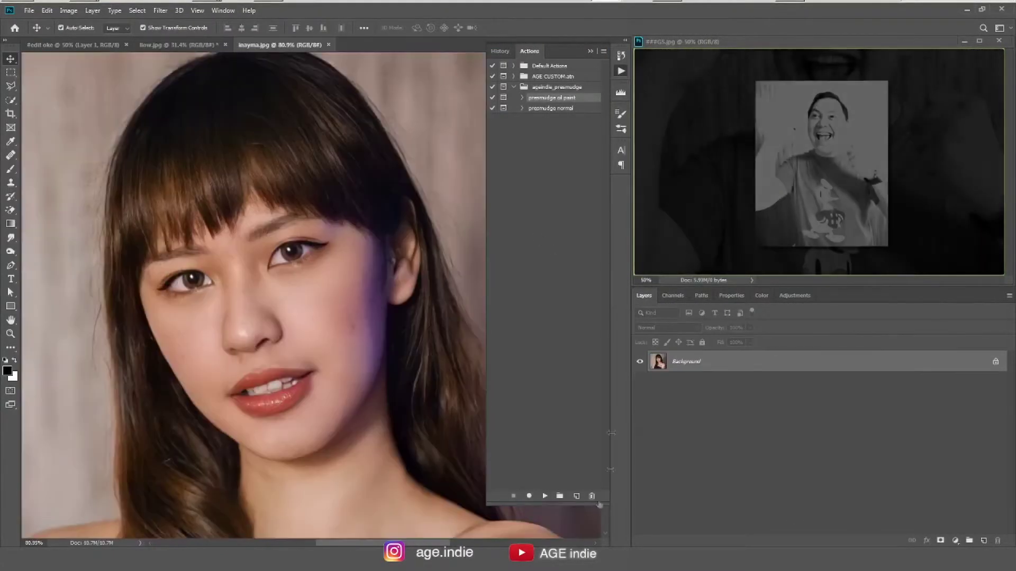
{"action": "key", "text": "alt+ctrl+i"}
{"action": "left_click", "coordinate": [608, 226]}
{"action": "left_click", "coordinate": [605, 253]}
{"action": "key", "text": "Return"}
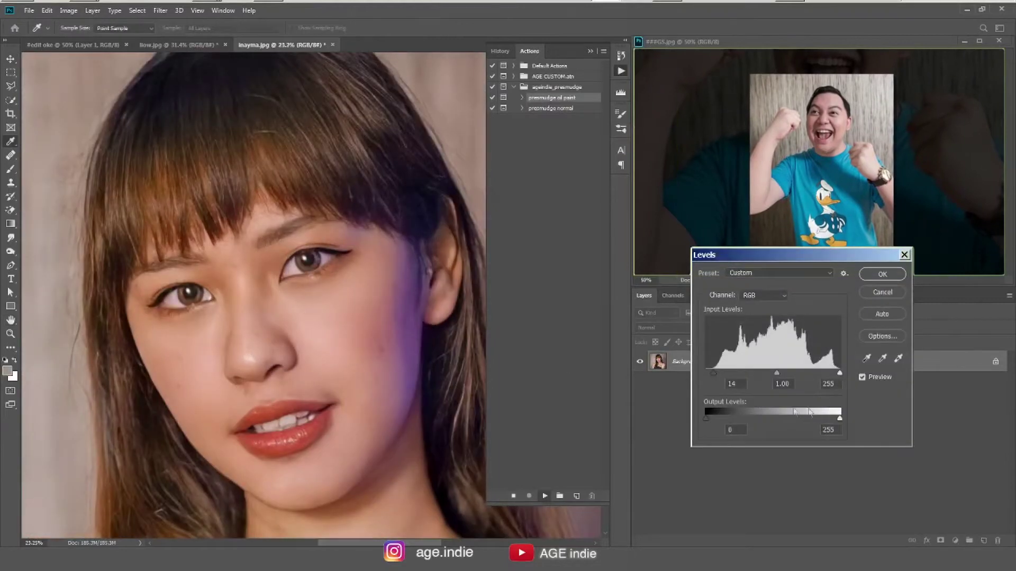
{"action": "key", "text": "Return"}
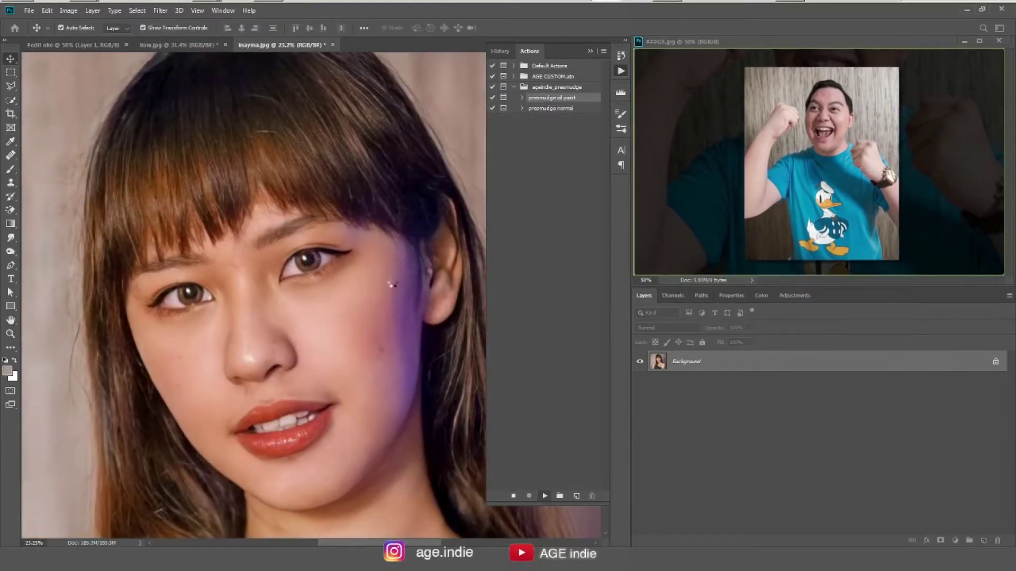
Apply Smart Sharpen at radius 8.9, then High Pass, Levels, Camera Raw and Oil Paint.
{"action": "left_click_drag", "start_coordinate": [645, 349], "coordinate": [662, 434]}
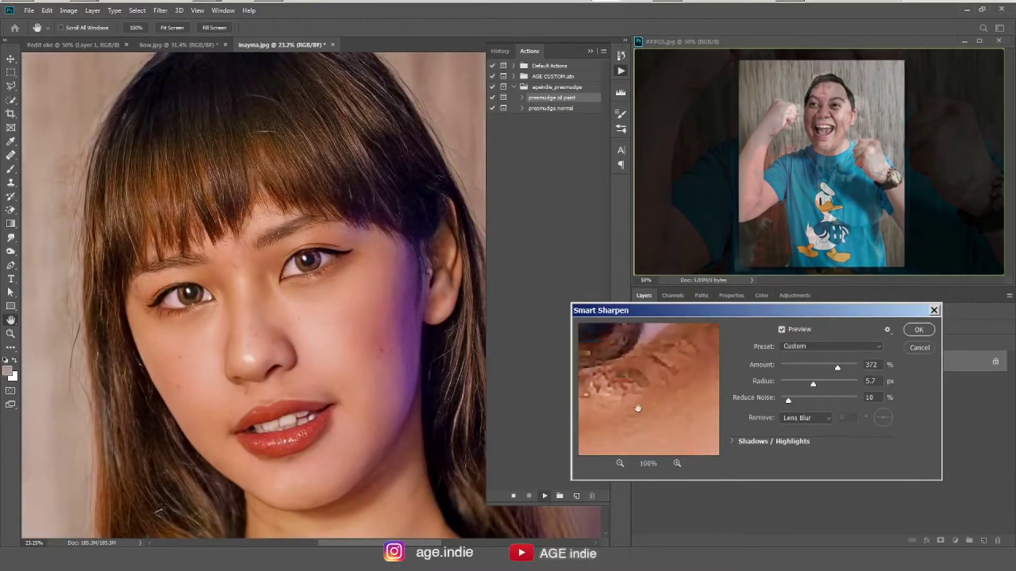
{"action": "left_click_drag", "start_coordinate": [813, 384], "coordinate": [819, 386]}
{"action": "key", "text": "Return"}
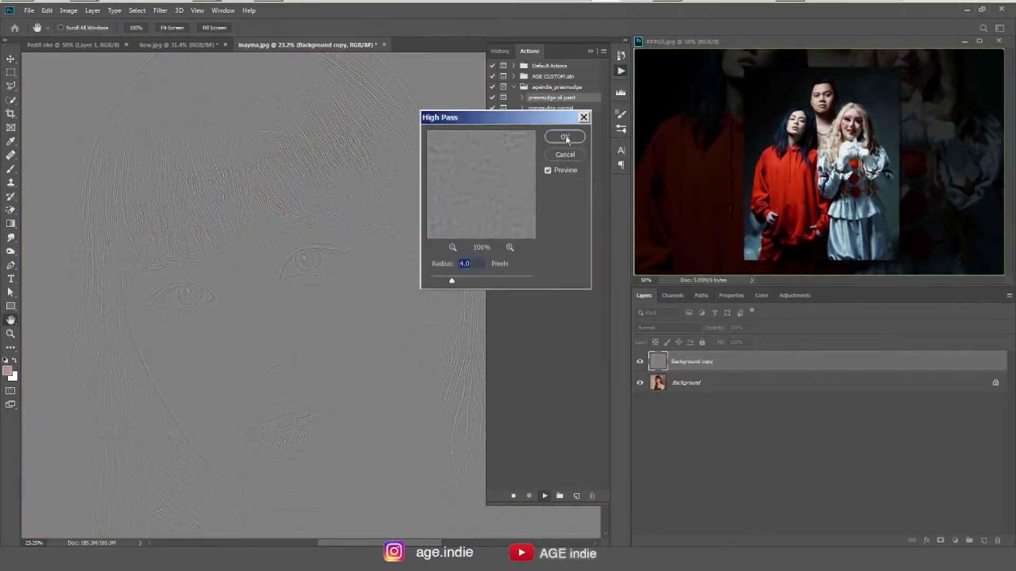
{"action": "left_click", "coordinate": [565, 137]}
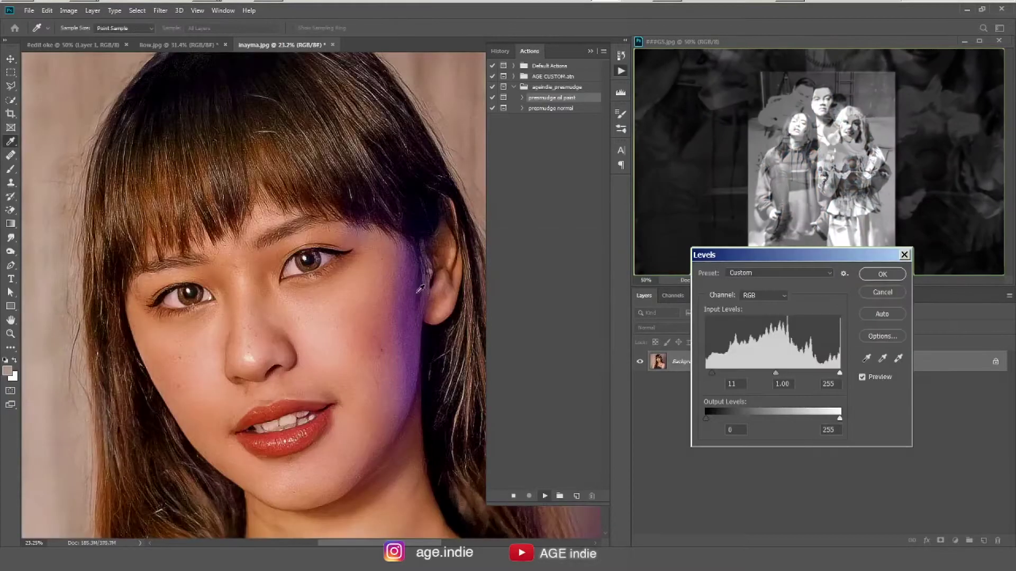
{"action": "key", "text": "Return"}
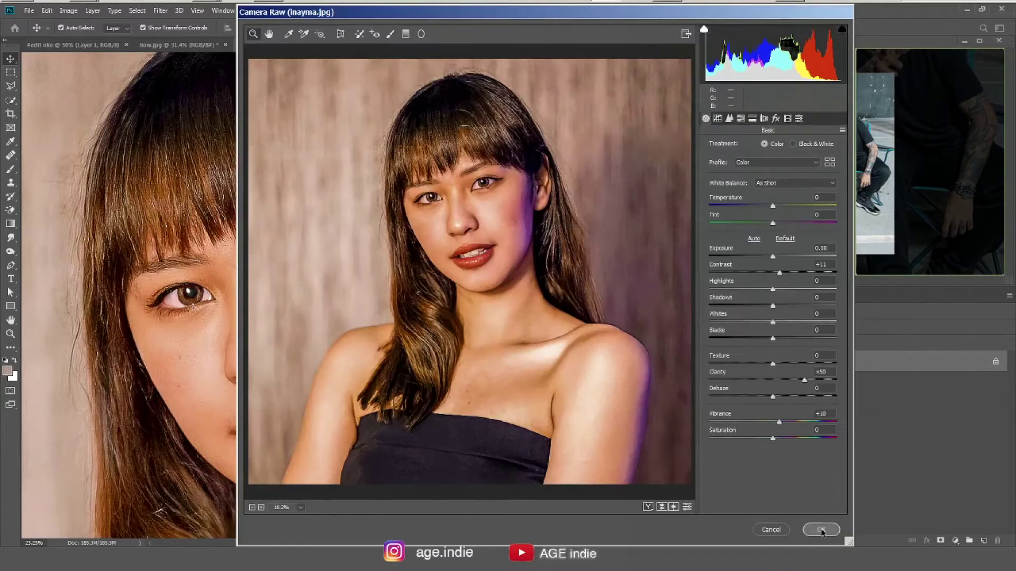
{"action": "left_click", "coordinate": [821, 531]}
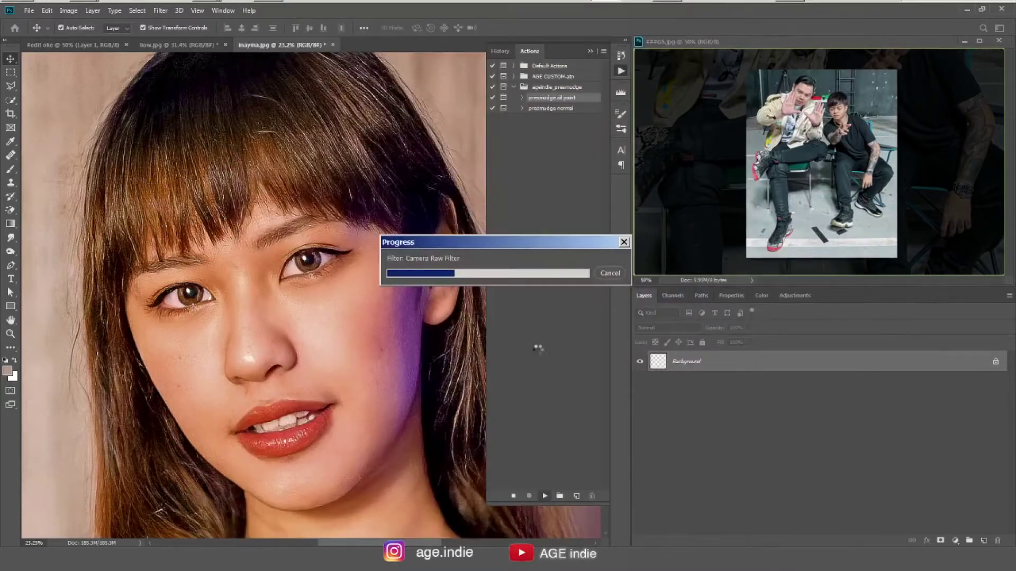
{"action": "left_click", "coordinate": [929, 193]}
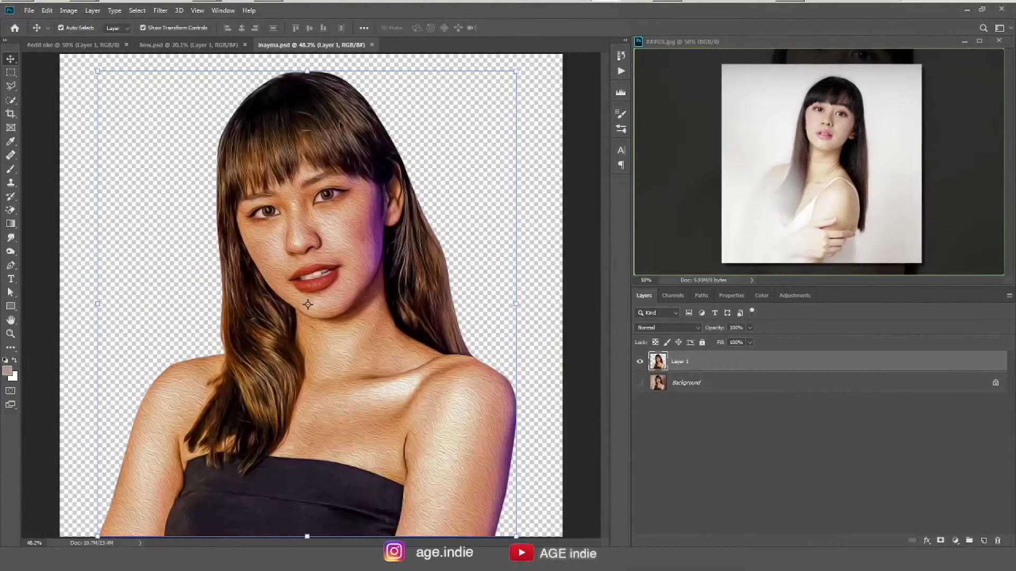
Bring the woman's cutout into the 'edit oke' composition and commit its size.
{"action": "left_click_drag", "start_coordinate": [311, 44], "coordinate": [317, 72]}
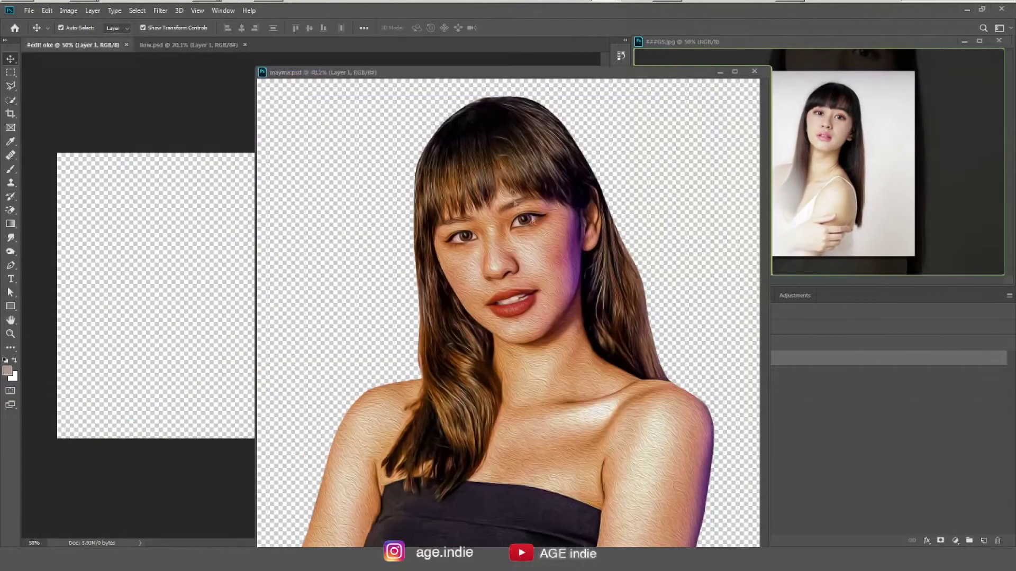
{"action": "left_click_drag", "start_coordinate": [192, 223], "coordinate": [231, 404]}
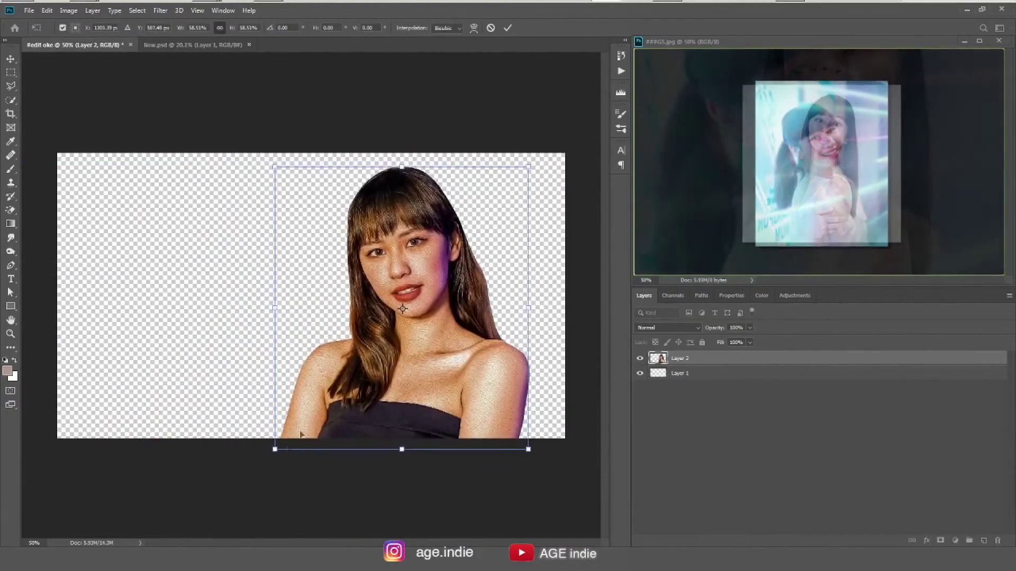
{"action": "key", "text": "Return"}
Add the man's layer, scaled to about 58% and placed right of the woman.
{"action": "left_click", "coordinate": [192, 45]}
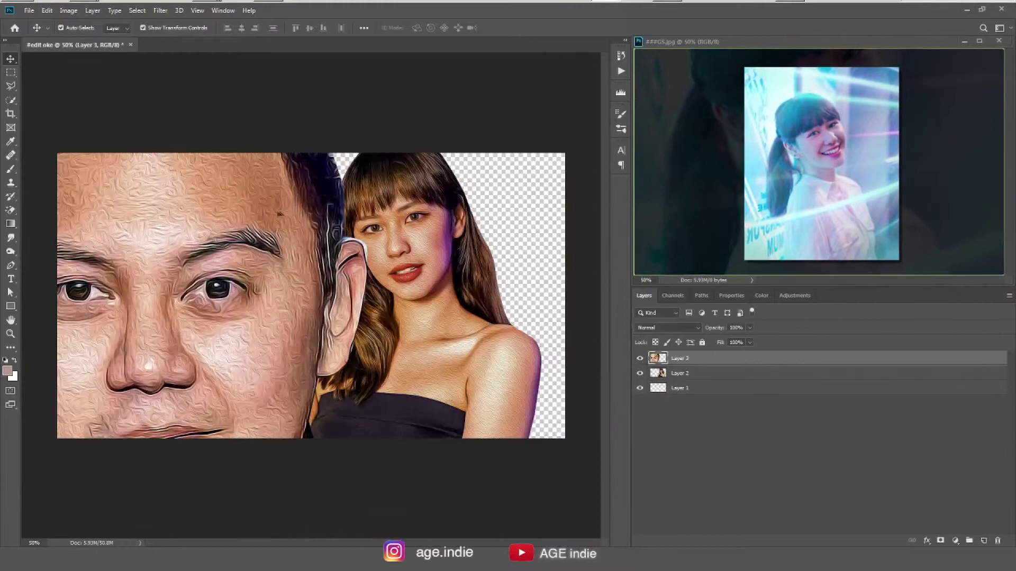
{"action": "key", "text": "ctrl+minus"}
{"action": "key", "text": "ctrl+minus"}
{"action": "key", "text": "ctrl+minus"}
{"action": "left_click_drag", "start_coordinate": [126, 199], "coordinate": [202, 264]}
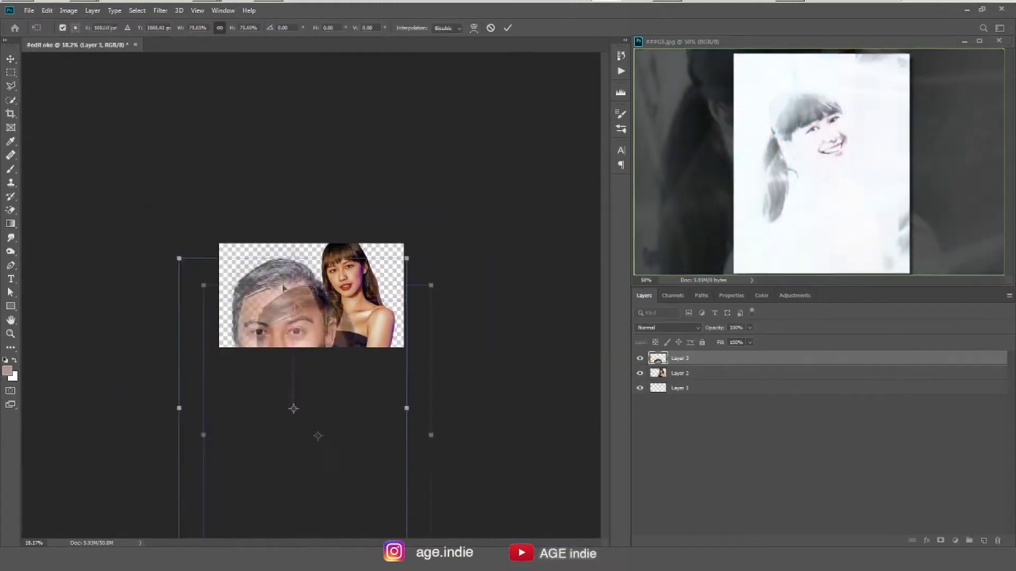
{"action": "key", "text": "ctrl+plus"}
{"action": "mouse_move", "coordinate": [207, 437]}
{"action": "left_mouse_down"}
{"action": "mouse_move", "coordinate": [365, 364]}
{"action": "mouse_move", "coordinate": [373, 372]}
{"action": "left_mouse_up"}
{"action": "left_click_drag", "start_coordinate": [488, 527], "coordinate": [472, 501]}
{"action": "left_click_drag", "start_coordinate": [407, 353], "coordinate": [416, 361]}
Move the woman to the left of the man and enlarge her slightly.
{"action": "left_click", "coordinate": [424, 265]}
{"action": "key", "text": "ctrl+t"}
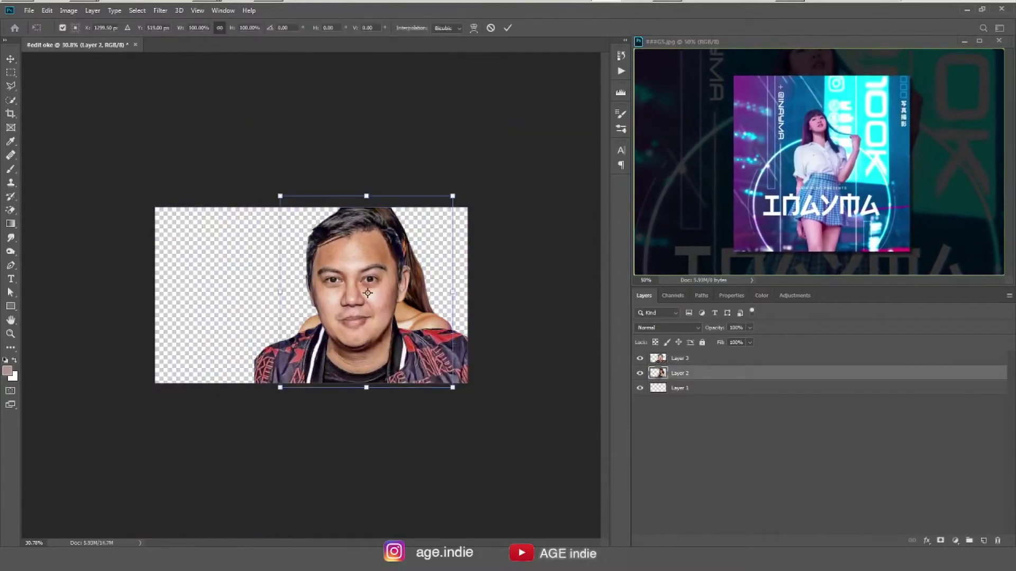
{"action": "left_click_drag", "start_coordinate": [365, 291], "coordinate": [243, 302]}
{"action": "left_click_drag", "start_coordinate": [333, 396], "coordinate": [338, 415]}
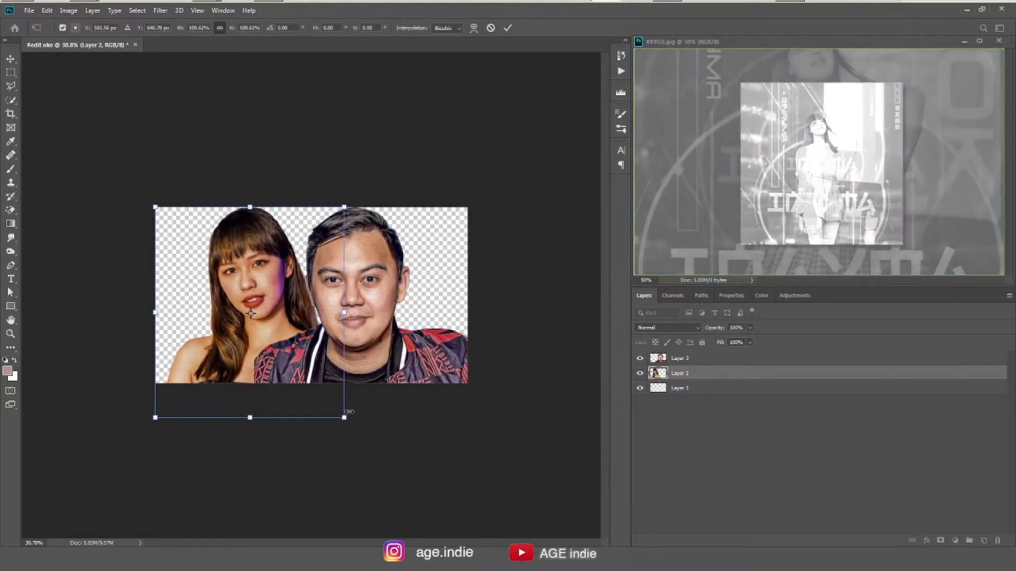
Tilt the man's layer by about two degrees.
{"action": "key", "text": "Return"}
{"action": "left_click", "coordinate": [433, 382]}
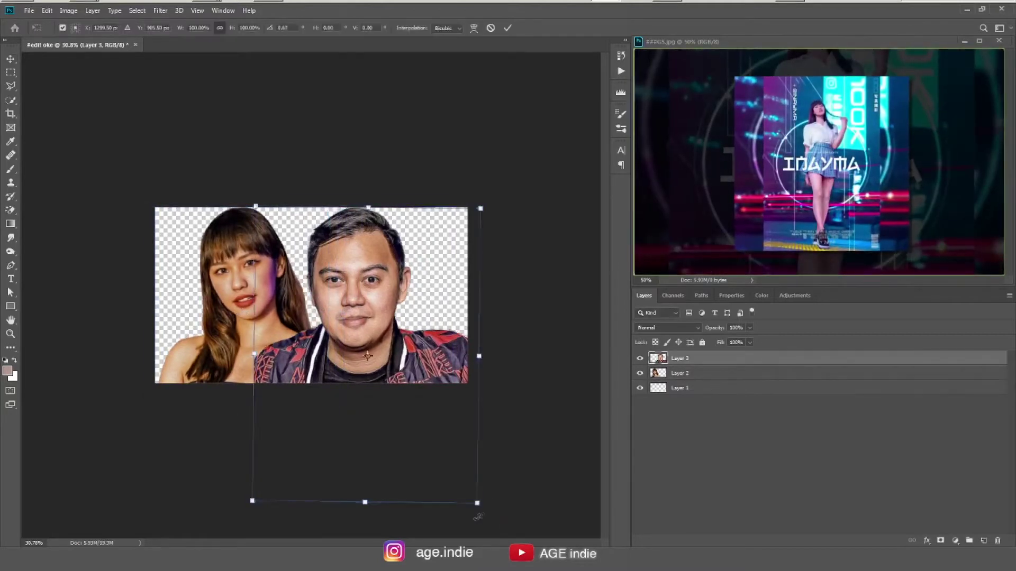
{"action": "left_click_drag", "start_coordinate": [481, 509], "coordinate": [488, 503]}
{"action": "key", "text": "Return"}
Enlarge the woman to about 107% and nudge her left, then reselect the man's layer.
{"action": "scroll", "coordinate": [411, 416], "scroll_direction": "up", "scroll_amount": 2}
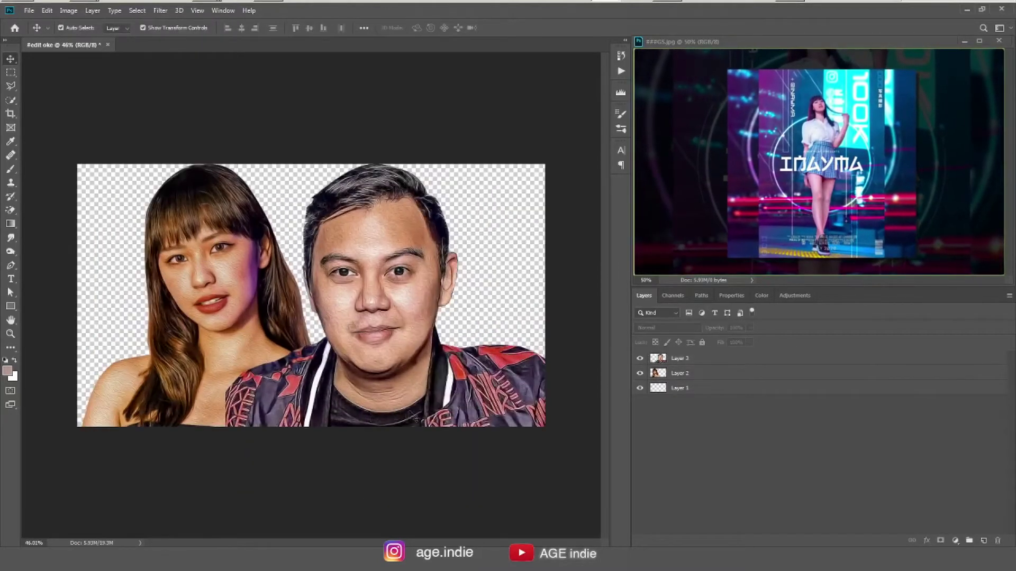
{"action": "left_click_drag", "start_coordinate": [348, 479], "coordinate": [366, 500]}
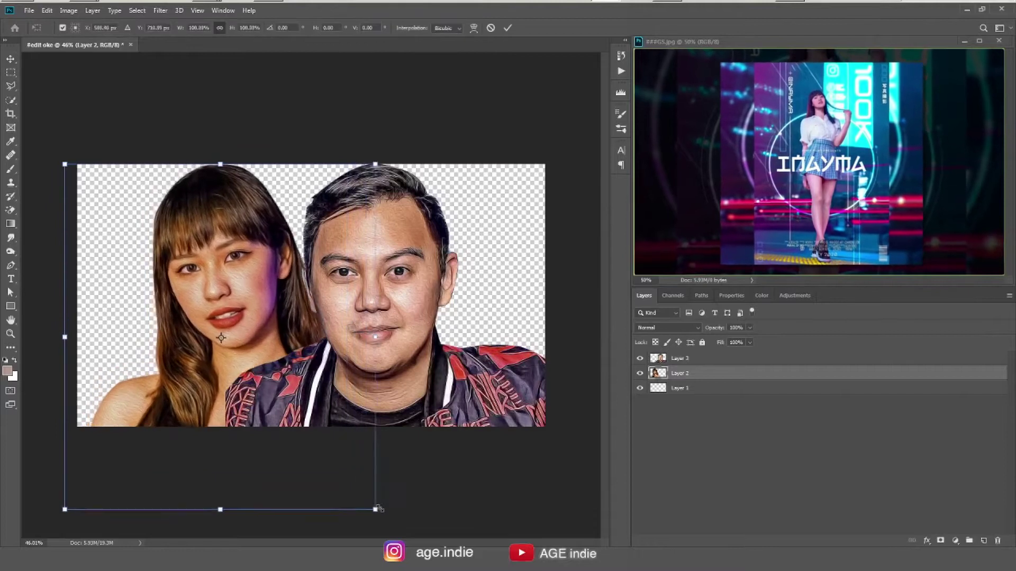
{"action": "left_click_drag", "start_coordinate": [245, 352], "coordinate": [235, 352]}
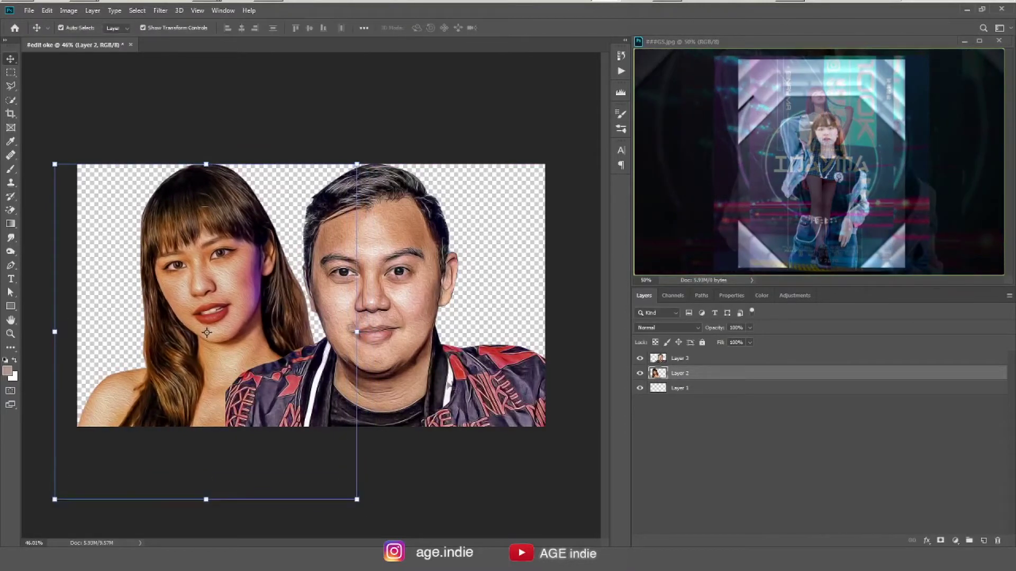
{"action": "left_click", "coordinate": [394, 275]}
{"action": "left_click", "coordinate": [160, 10]}
Slim the man's jacket with Liquify's Forward Warp and apply it.
{"action": "left_click", "coordinate": [291, 215]}
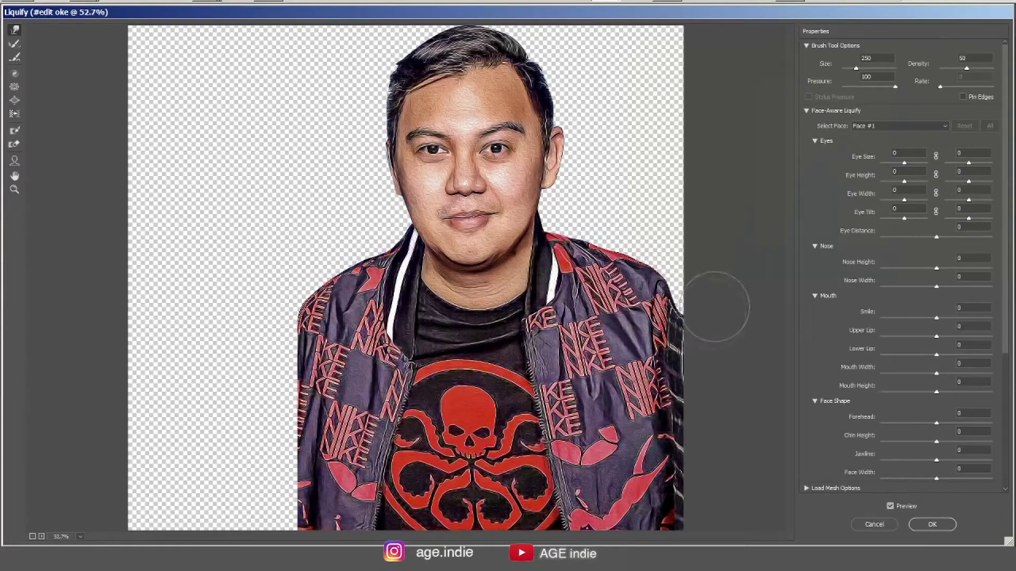
{"action": "left_click", "coordinate": [940, 528]}
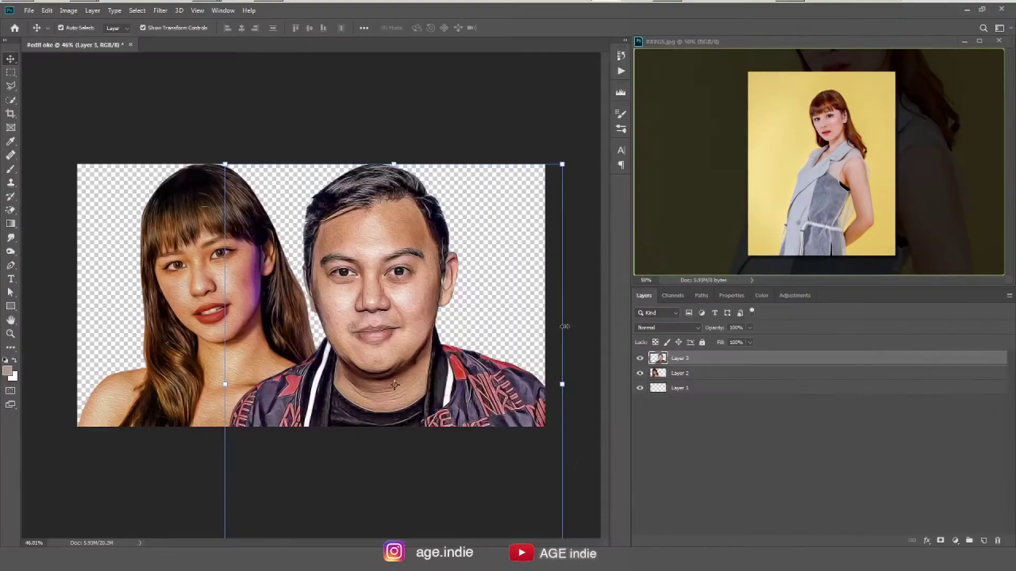
Merge the man's layers into one named 'chandra' and rename the woman's layer.
{"action": "key", "text": "ctrl+e"}
{"action": "double_click", "coordinate": [680, 358]}
{"action": "type", "text": "chandra"}
{"action": "key", "text": "Return"}
{"action": "left_click", "coordinate": [688, 373]}
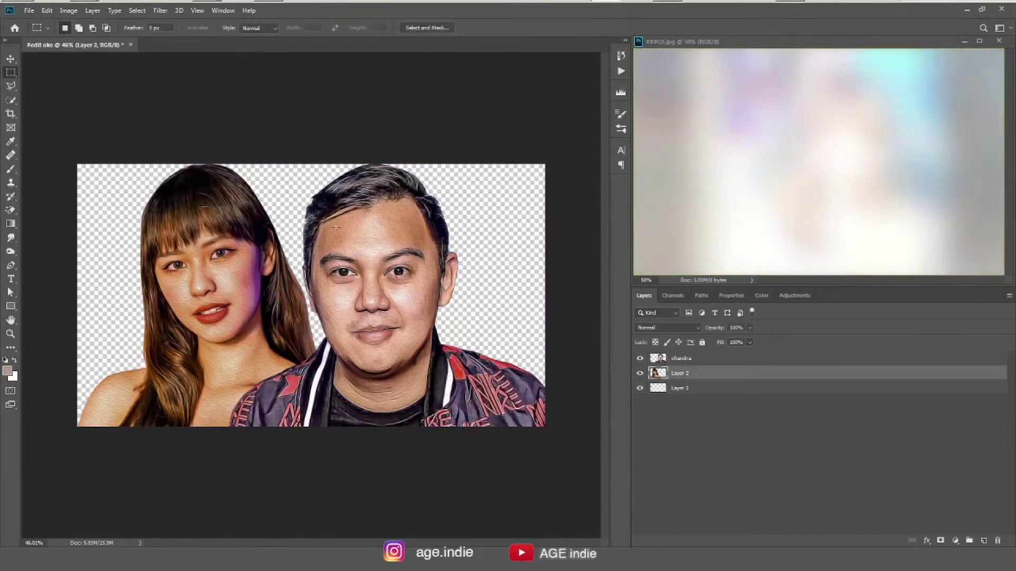
{"action": "double_click", "coordinate": [679, 373]}
{"action": "type", "text": "iru"}
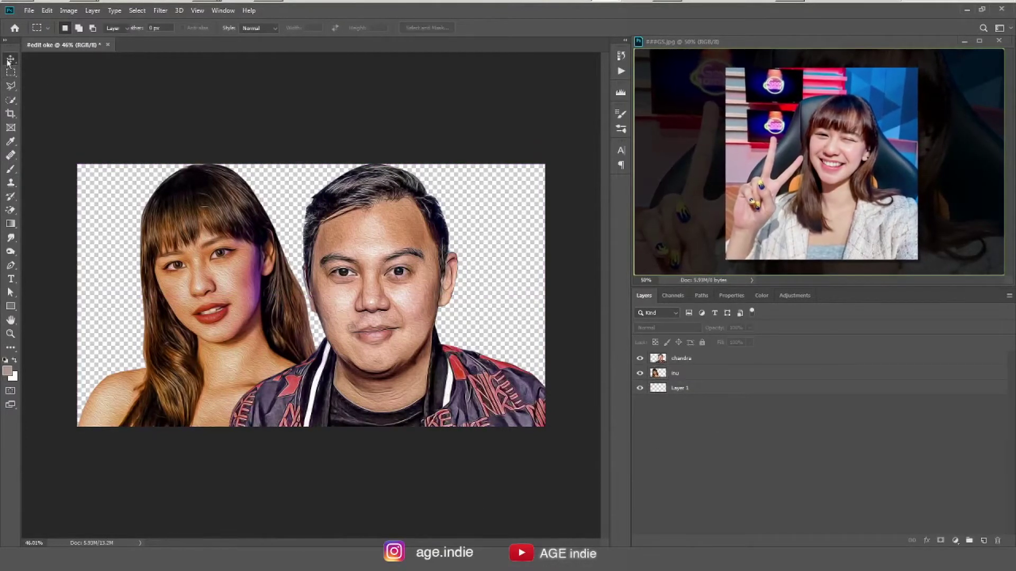
Shift the man slightly right and scale both portraits together to about 96%.
{"action": "left_click", "coordinate": [10, 58]}
{"action": "left_click_drag", "start_coordinate": [396, 394], "coordinate": [409, 394]}
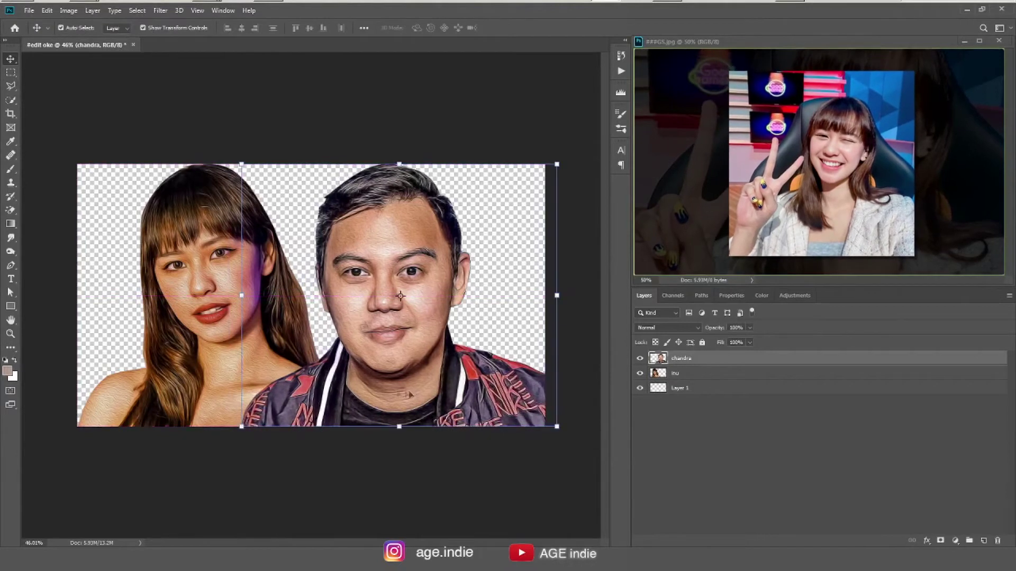
{"action": "left_click", "coordinate": [158, 318], "text": "shift"}
{"action": "key", "text": "ctrl+t"}
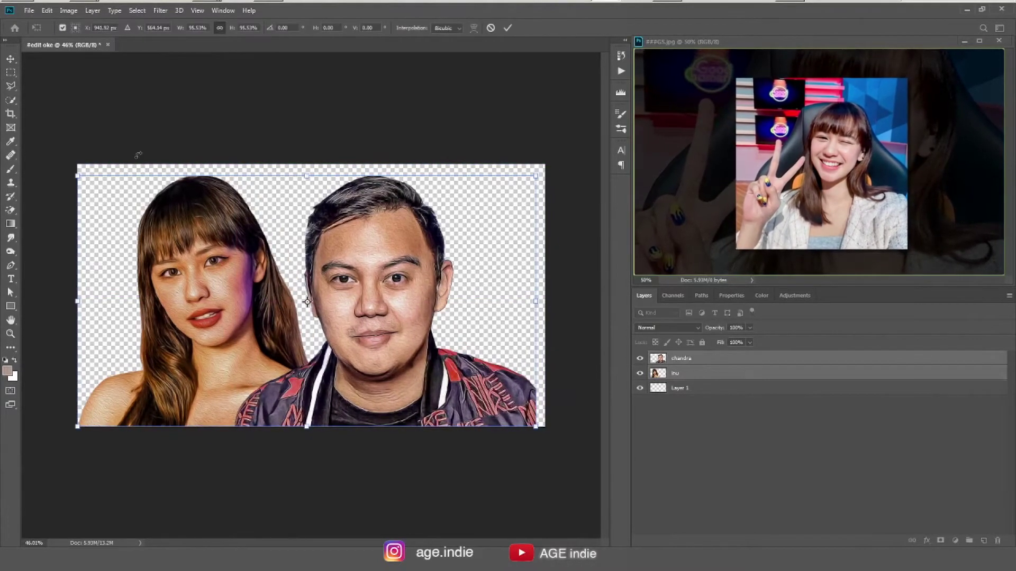
{"action": "left_click_drag", "start_coordinate": [77, 164], "coordinate": [84, 174]}
{"action": "key", "text": "Return"}
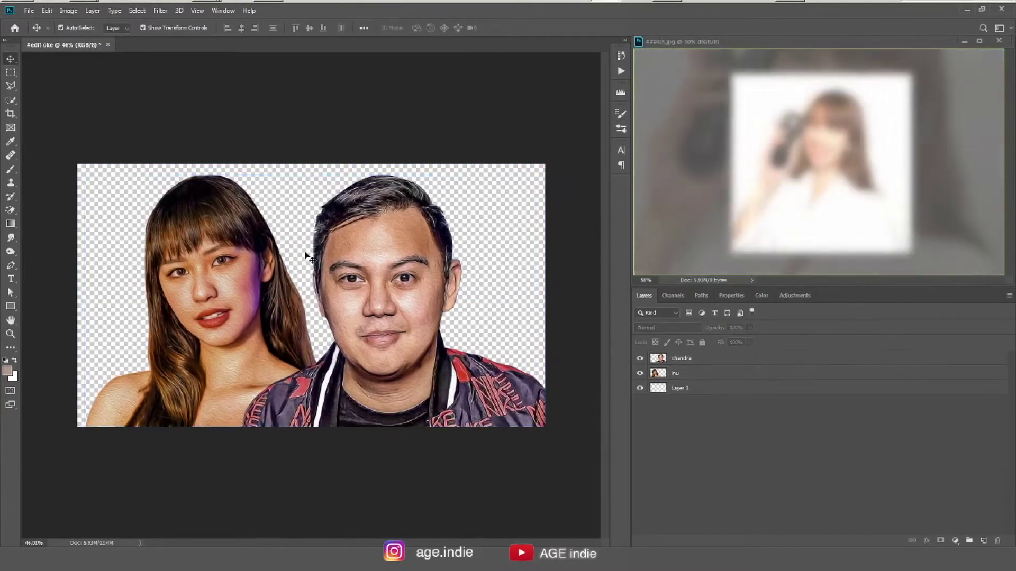
Enlarge and reposition the woman's portrait alone, then reselect both portraits for transforming.
{"action": "left_click", "coordinate": [219, 300]}
{"action": "mouse_move", "coordinate": [84, 426]}
{"action": "left_mouse_down"}
{"action": "mouse_move", "coordinate": [62, 449]}
{"action": "mouse_move", "coordinate": [78, 458]}
{"action": "left_mouse_up"}
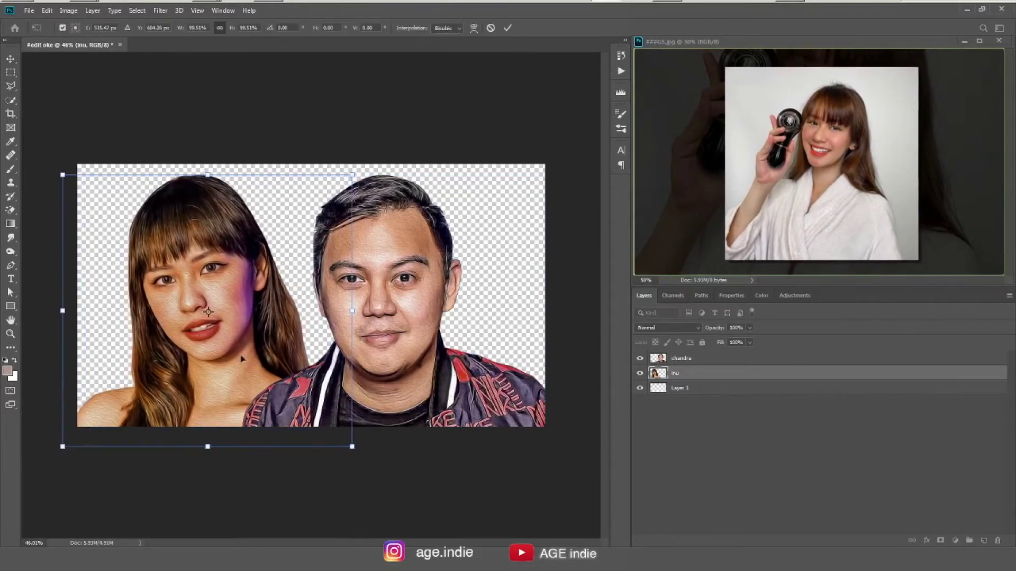
{"action": "left_click_drag", "start_coordinate": [233, 348], "coordinate": [247, 357]}
{"action": "key", "text": "Return"}
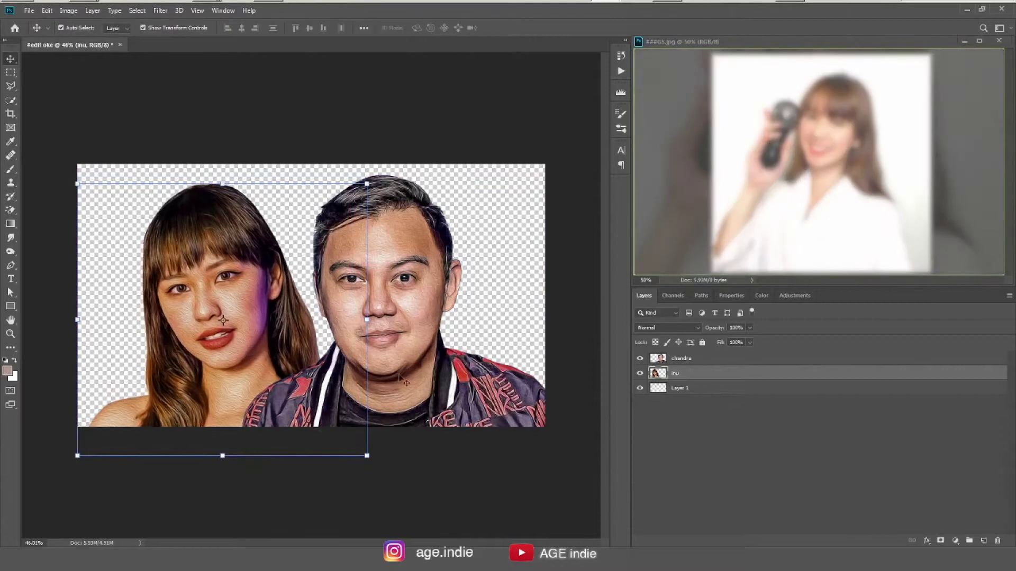
{"action": "left_click", "coordinate": [681, 358], "text": "shift"}
{"action": "key", "text": "ctrl+t"}
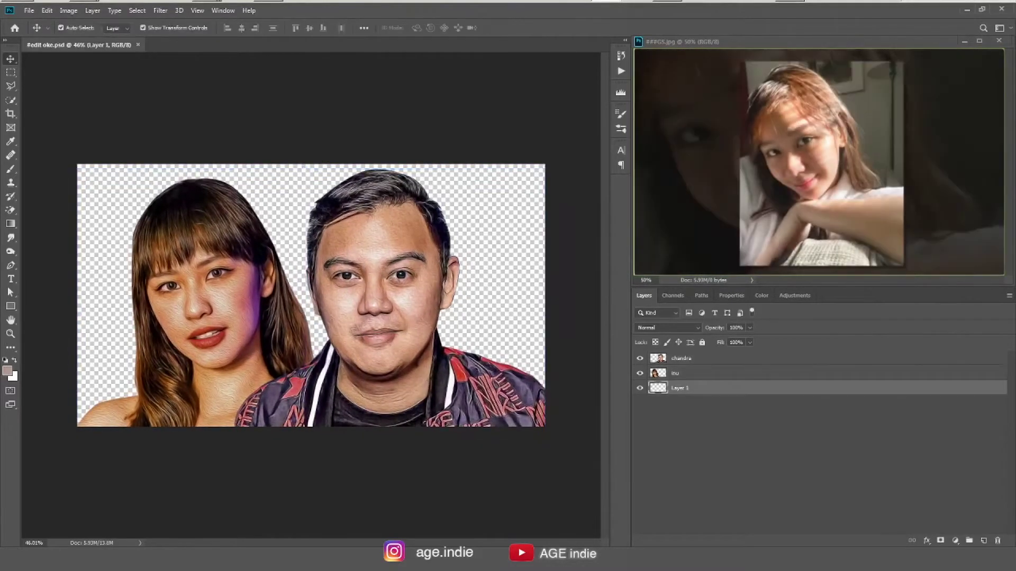
Duplicate bg, check the Green channel, and mask the copy's centre to reveal both faces.
{"action": "key", "text": "ctrl+j"}
{"action": "left_click", "coordinate": [639, 388], "text": "alt"}
{"action": "left_click", "coordinate": [673, 296]}
{"action": "left_click", "coordinate": [671, 337]}
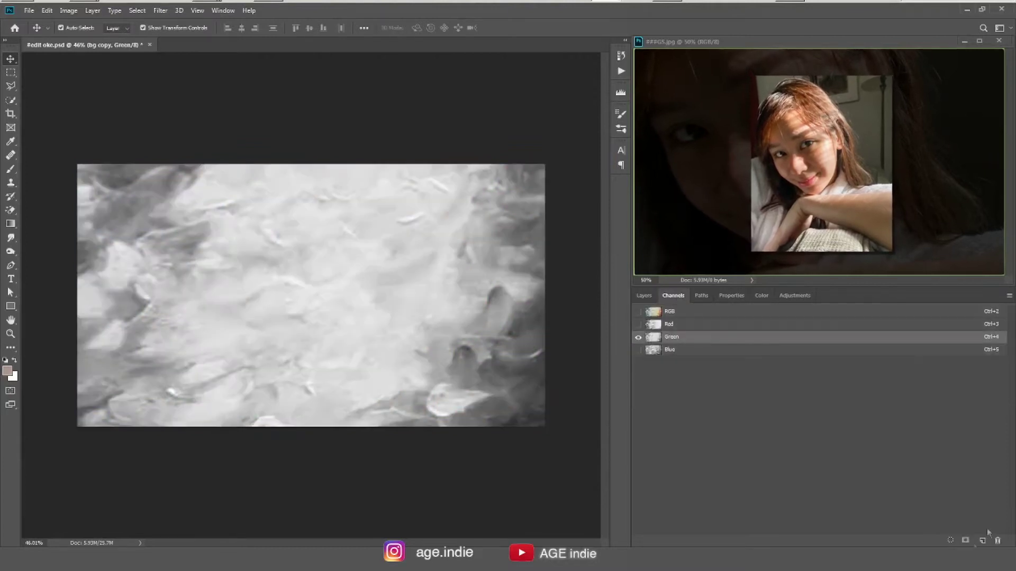
{"action": "left_click", "coordinate": [644, 295]}
{"action": "left_click", "coordinate": [940, 540]}
{"action": "key", "text": "b"}
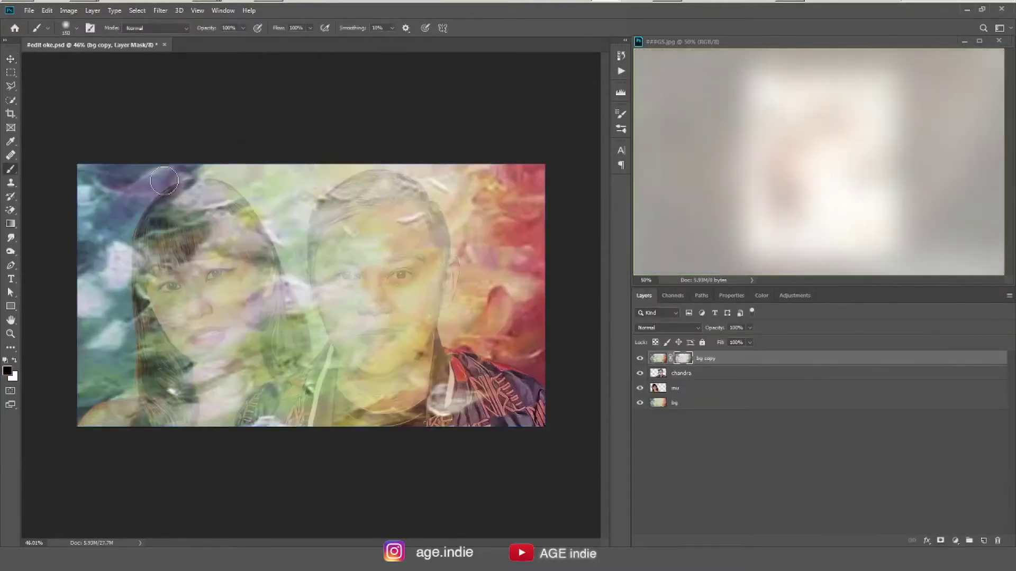
{"action": "mouse_move", "coordinate": [113, 212]}
{"action": "left_mouse_down"}
{"action": "mouse_move", "coordinate": [486, 183]}
{"action": "mouse_move", "coordinate": [290, 263]}
{"action": "left_mouse_up"}
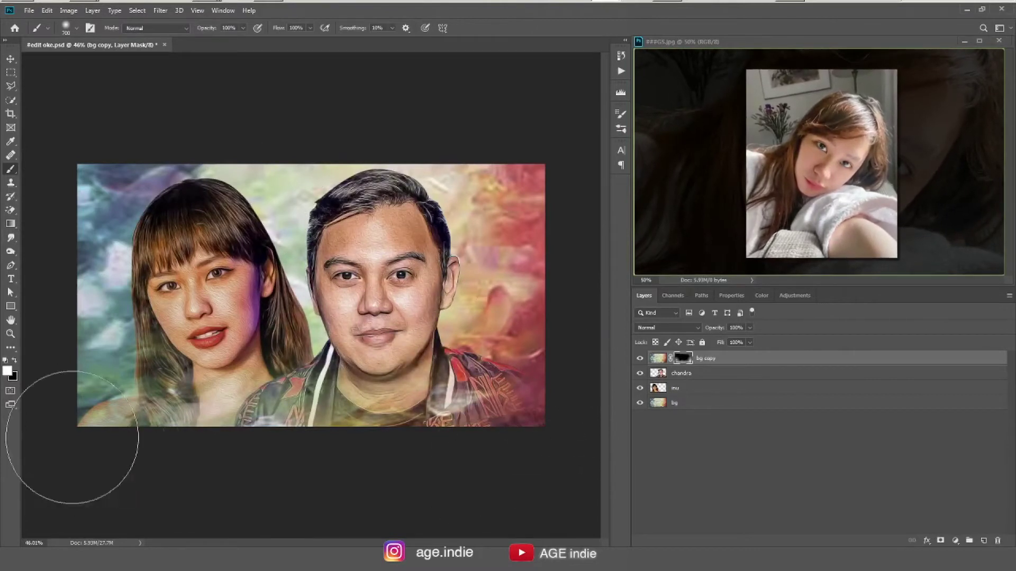
Add a new Overlay-mode layer with white as the paint colour, then select the woman's layer.
{"action": "left_click", "coordinate": [658, 403]}
{"action": "key", "text": "ctrl+shift+alt+n"}
{"action": "left_click", "coordinate": [667, 327]}
{"action": "left_click", "coordinate": [656, 450]}
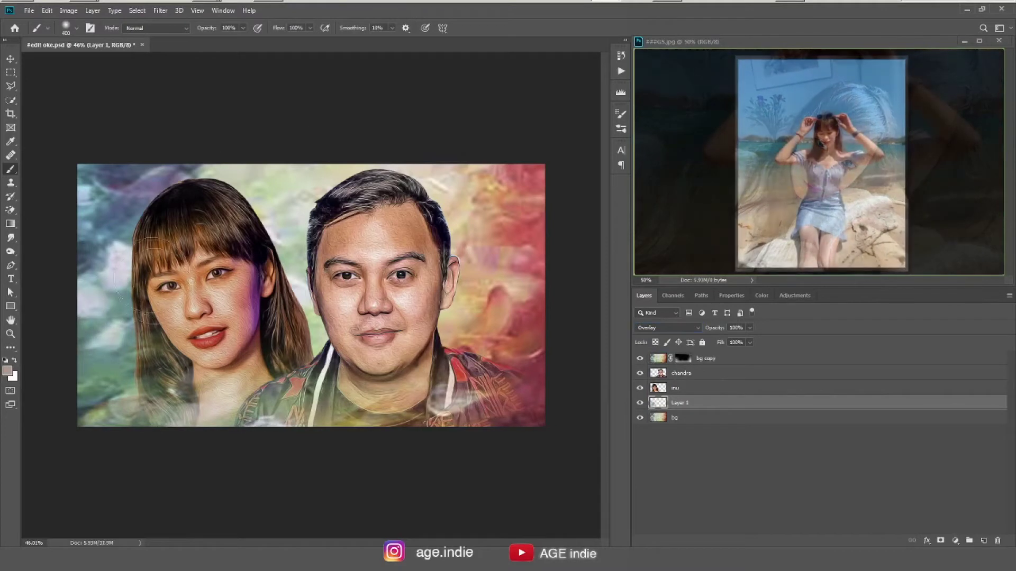
{"action": "left_click", "coordinate": [761, 295]}
{"action": "left_click", "coordinate": [639, 312]}
{"action": "left_click", "coordinate": [644, 295]}
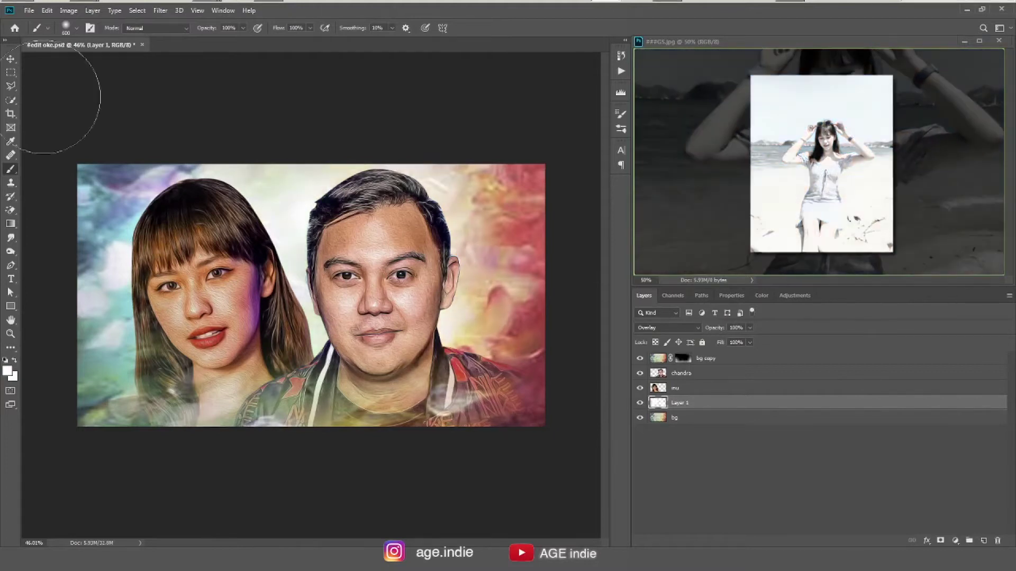
{"action": "key", "text": "v"}
{"action": "left_click", "coordinate": [680, 388]}
Shrink the woman slightly and match the man's colours to the bg layer with Match Color.
{"action": "left_click_drag", "start_coordinate": [64, 457], "coordinate": [95, 463]}
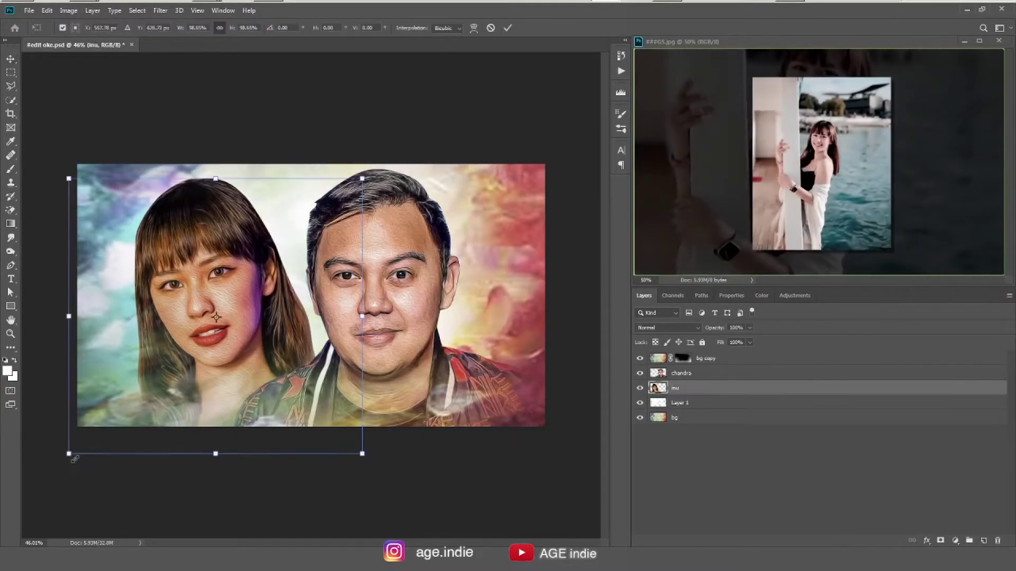
{"action": "left_click_drag", "start_coordinate": [361, 178], "coordinate": [358, 182]}
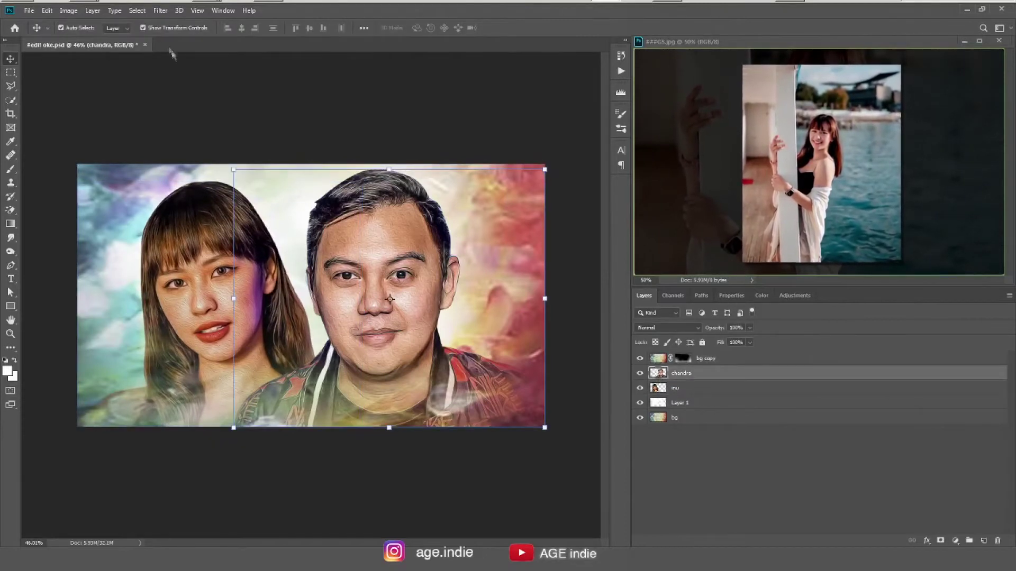
{"action": "left_click", "coordinate": [68, 10]}
{"action": "left_click", "coordinate": [189, 234]}
{"action": "left_click", "coordinate": [817, 470]}
{"action": "left_click", "coordinate": [800, 523]}
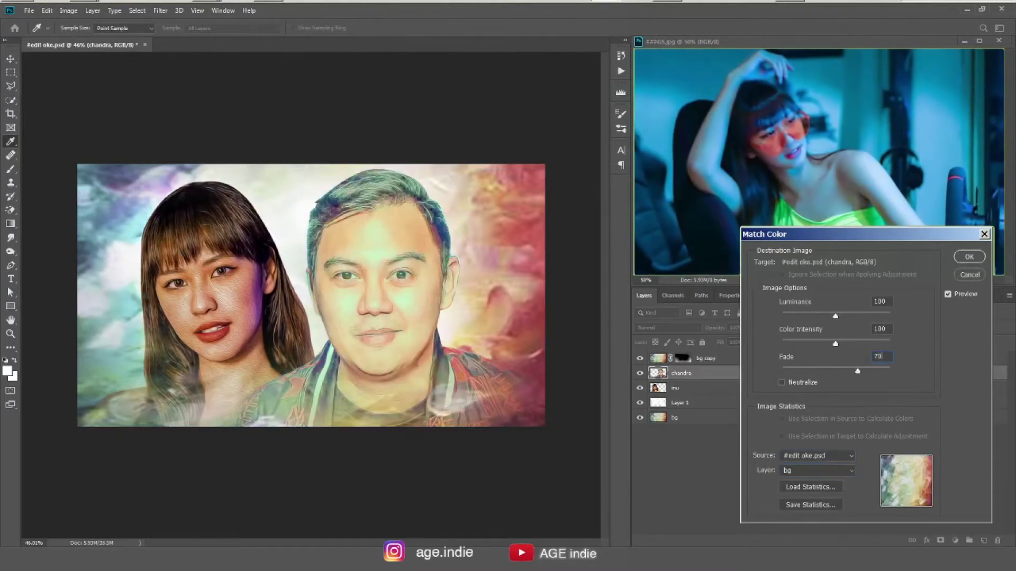
{"action": "left_click", "coordinate": [969, 256]}
Match the woman's colours to the painted background layer with Match Color.
{"action": "left_click", "coordinate": [683, 388]}
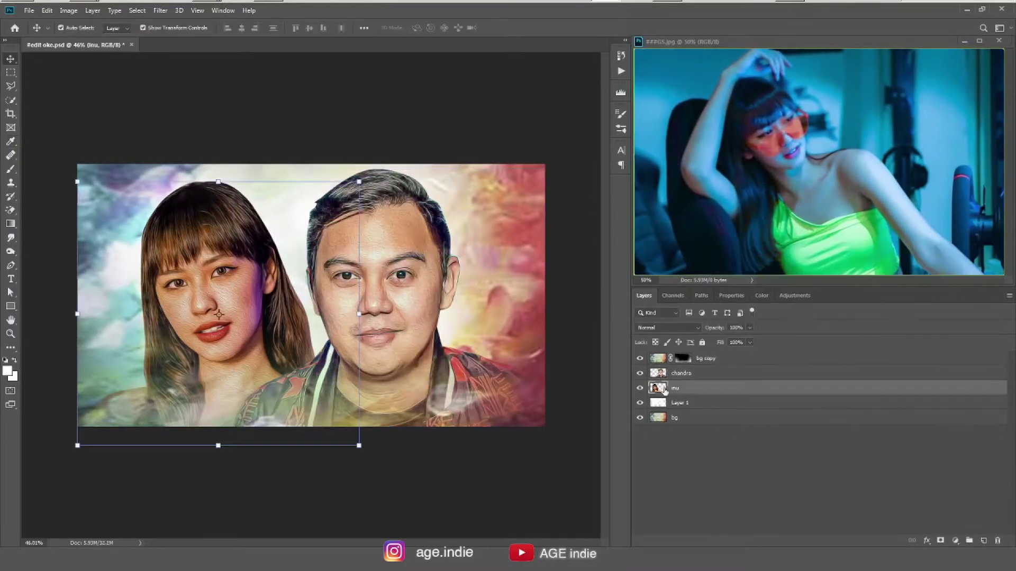
{"action": "left_click", "coordinate": [68, 10]}
{"action": "left_click", "coordinate": [202, 233]}
{"action": "left_click", "coordinate": [818, 456]}
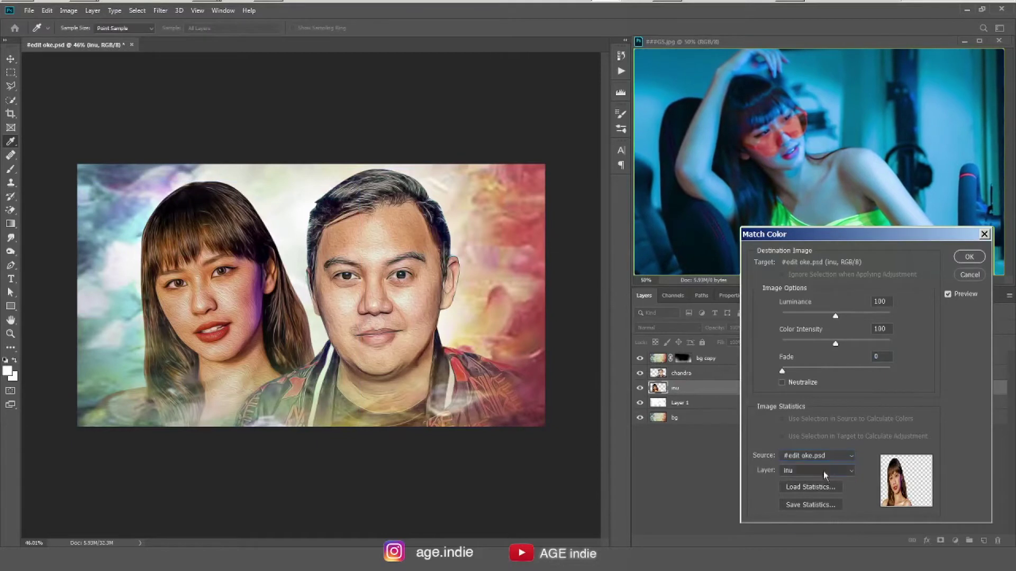
{"action": "left_click", "coordinate": [824, 475]}
{"action": "left_click", "coordinate": [800, 524]}
{"action": "left_click", "coordinate": [969, 256]}
{"action": "key", "text": "v"}
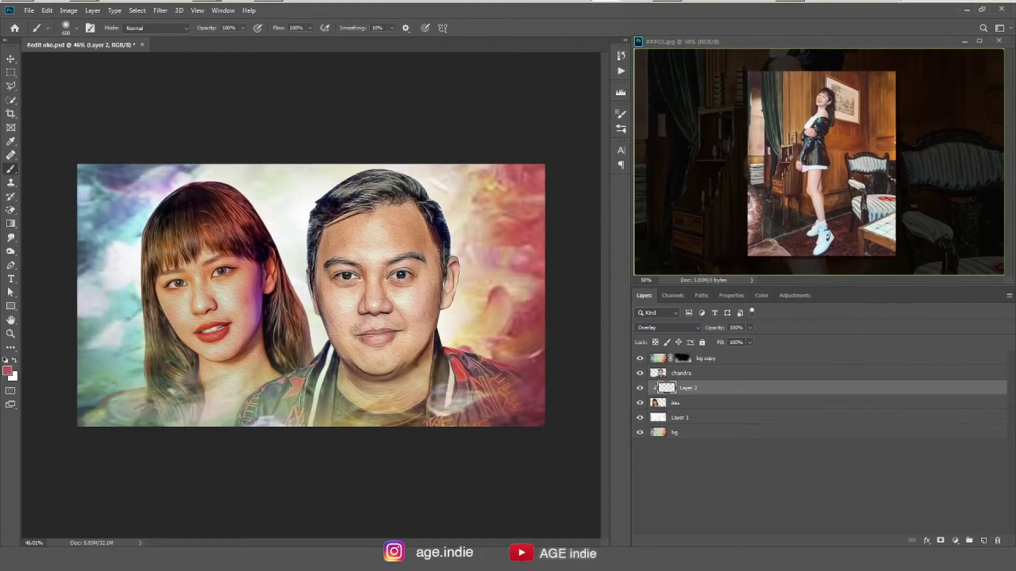
Pick dark teal and then yellower paint colours for the hair tints, then select the man's layer.
{"action": "left_click", "coordinate": [761, 295]}
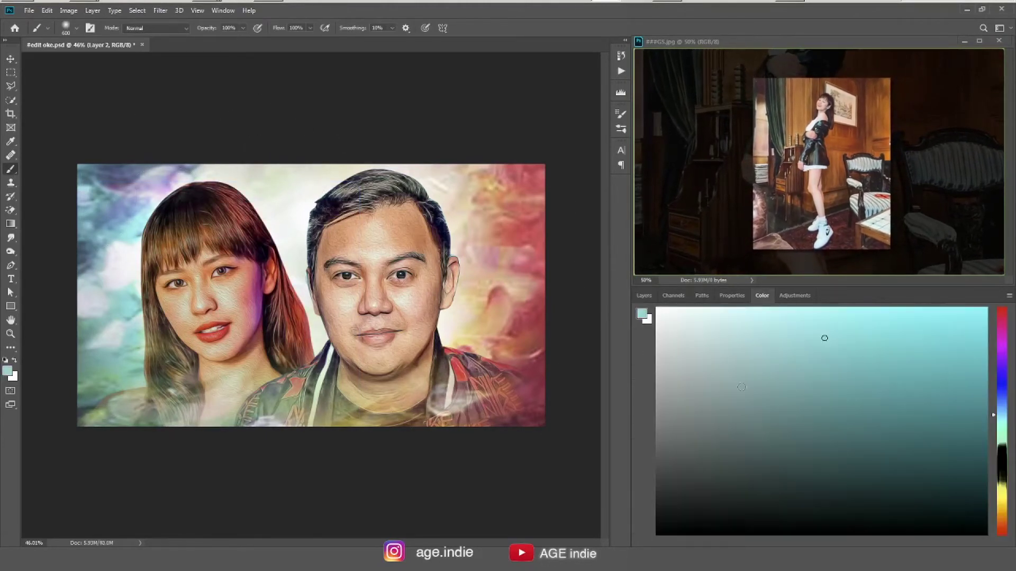
{"action": "left_click", "coordinate": [965, 400]}
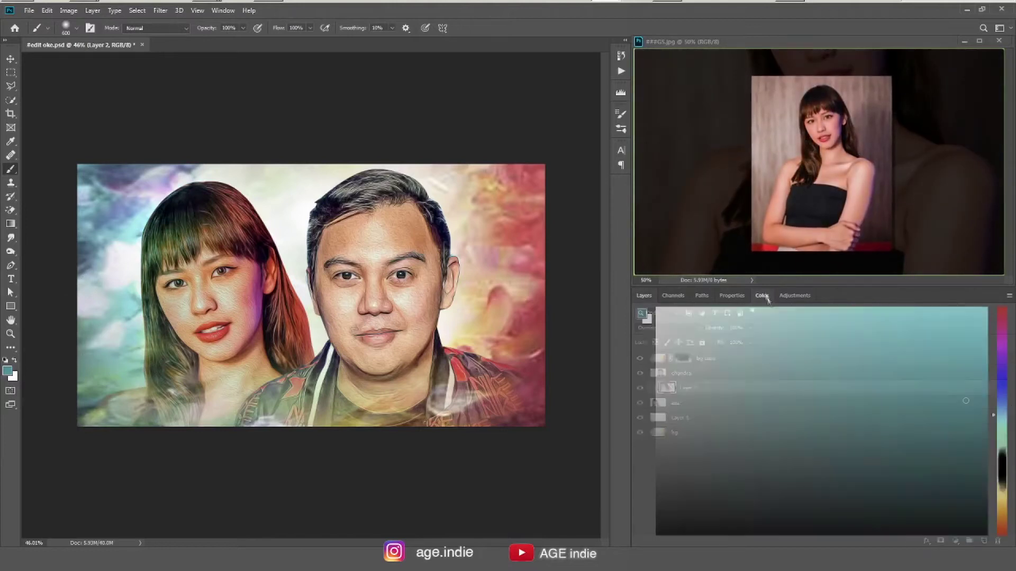
{"action": "left_click", "coordinate": [1004, 497]}
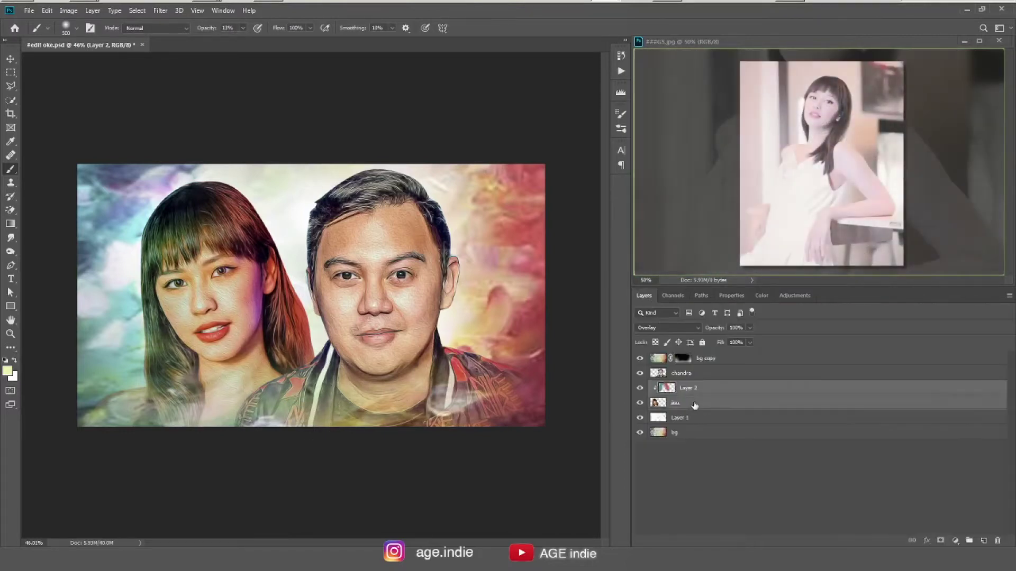
{"action": "left_click", "coordinate": [661, 374]}
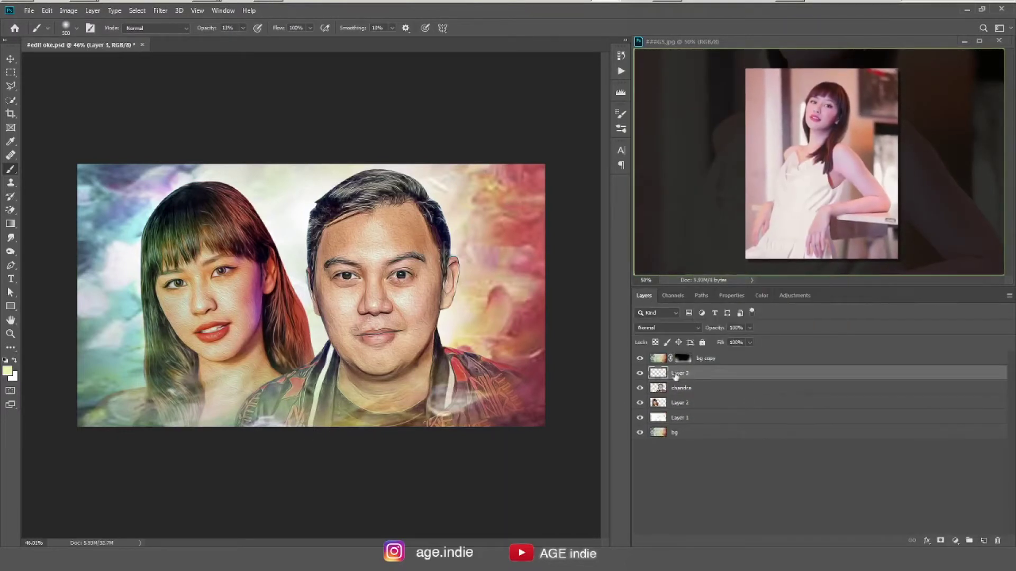
Set Layer 3 to Overlay and brush warm, pale-yellow skin-tone light over the man's face.
{"action": "left_click", "coordinate": [668, 328]}
{"action": "left_click", "coordinate": [661, 403]}
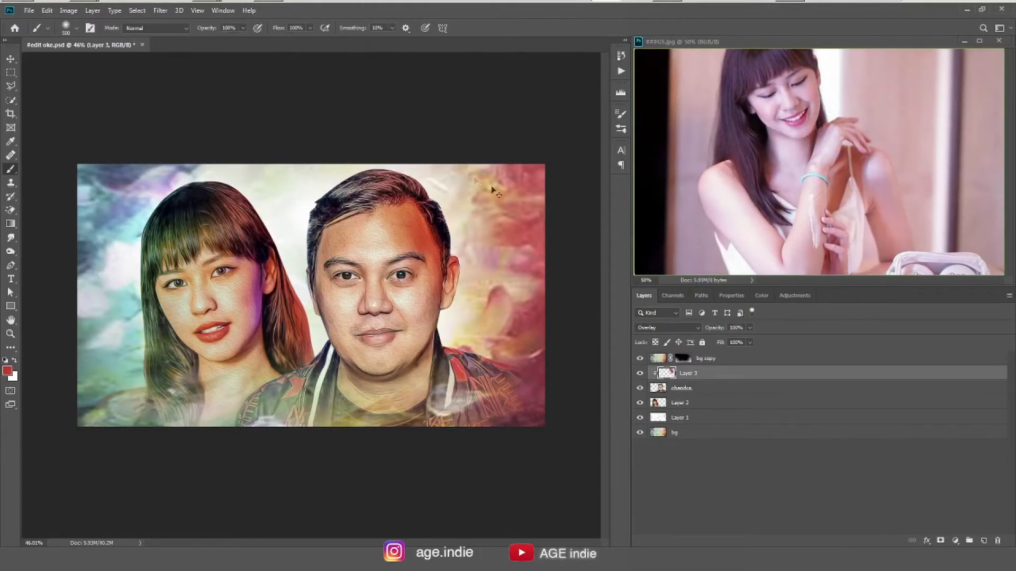
{"action": "left_click", "coordinate": [762, 295]}
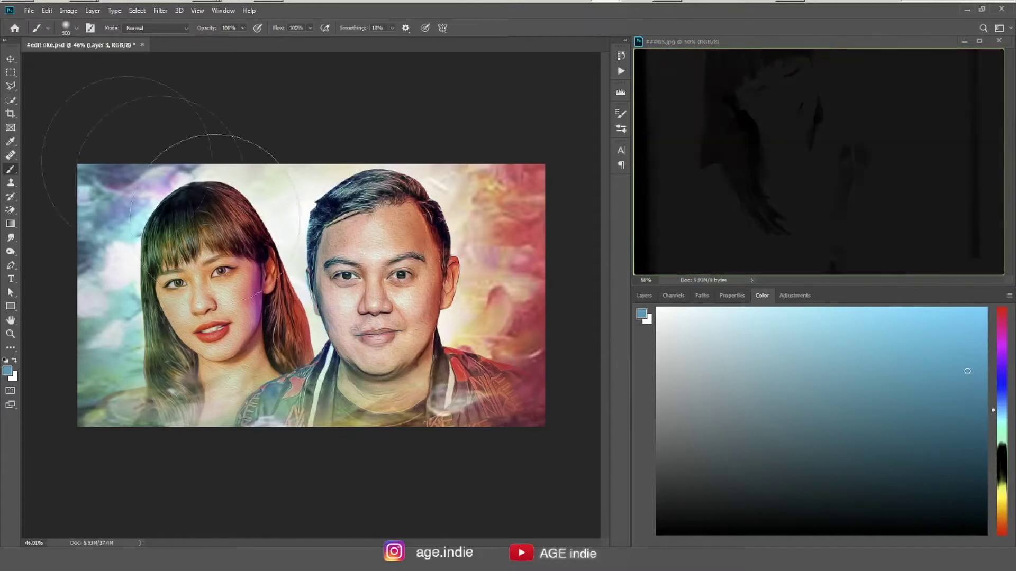
{"action": "left_click", "coordinate": [799, 332]}
{"action": "left_click", "coordinate": [1005, 506]}
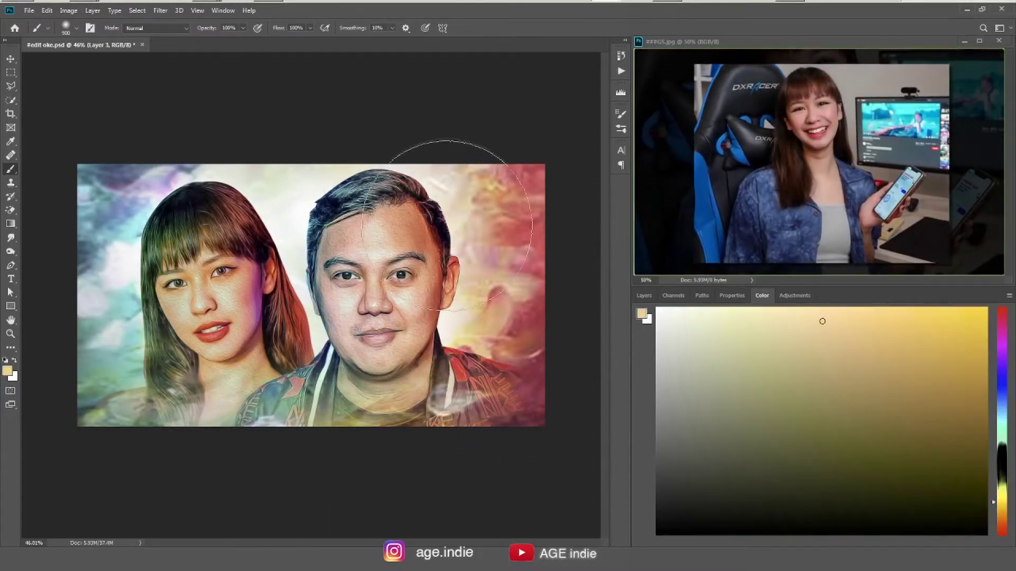
{"action": "type", "text": "29"}
{"action": "left_click_drag", "start_coordinate": [371, 252], "coordinate": [372, 304]}
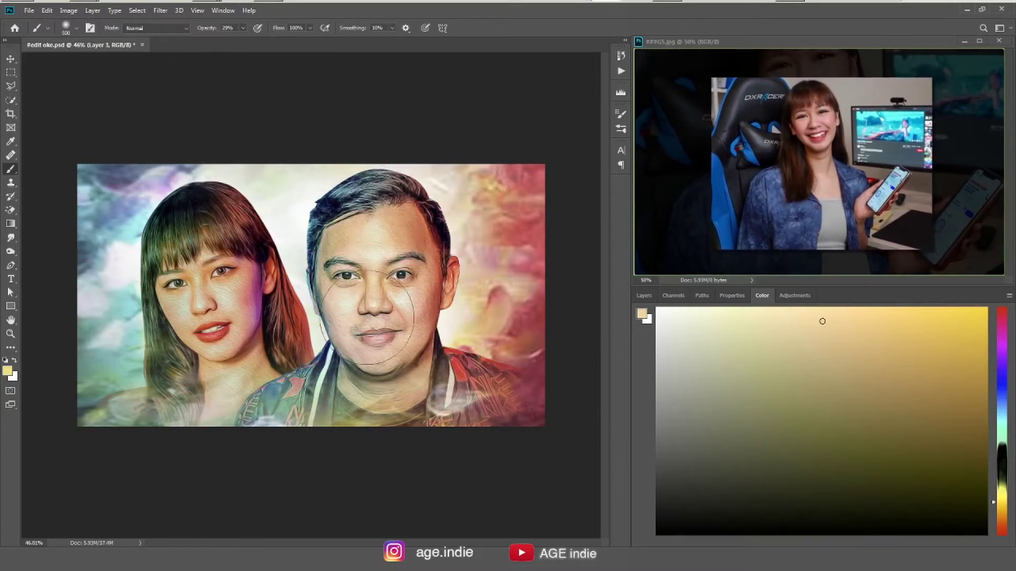
Merge the tint layer down into the man's portrait and switch to the Mixer Brush.
{"action": "key", "text": "v"}
{"action": "left_click", "coordinate": [643, 296]}
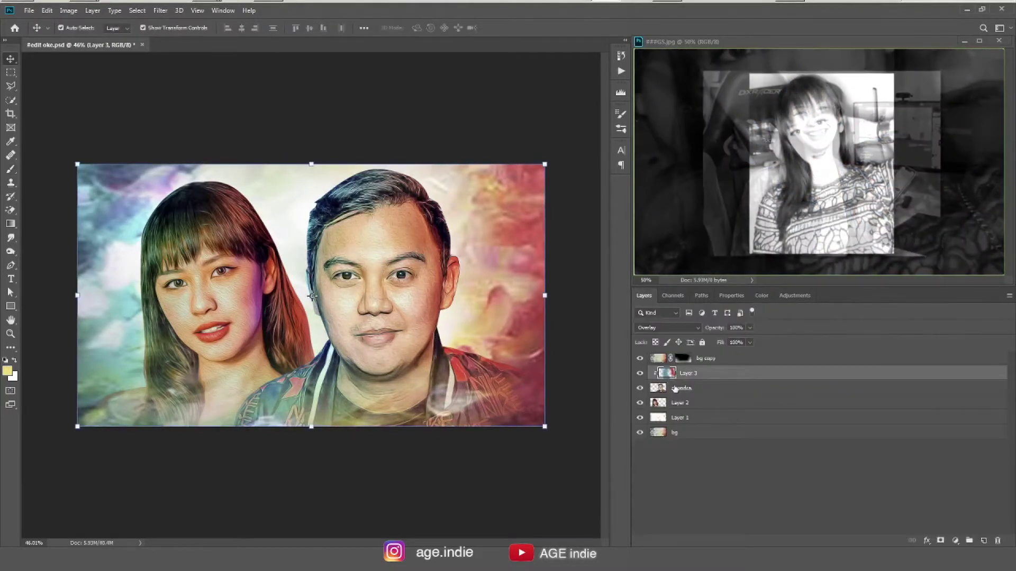
{"action": "right_click", "coordinate": [688, 417]}
{"action": "left_click", "coordinate": [746, 471]}
{"action": "key", "text": "b"}
Zoom in and pan around both faces and the woman's hair to inspect them.
{"action": "scroll", "coordinate": [478, 275], "scroll_direction": "up", "scroll_amount": 3}
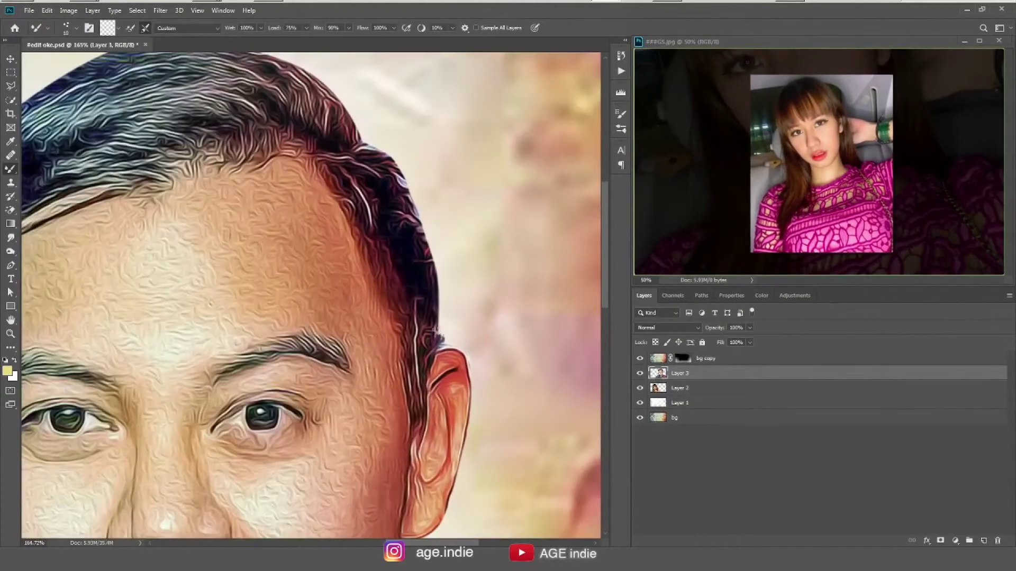
{"action": "scroll", "coordinate": [377, 142], "scroll_direction": "up", "scroll_amount": 5}
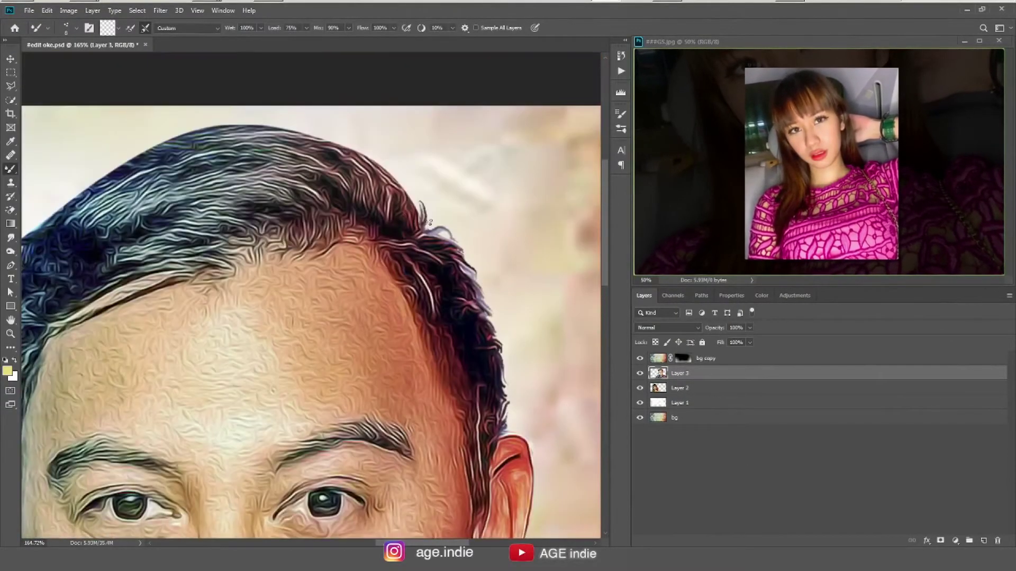
{"action": "scroll", "coordinate": [365, 154], "scroll_direction": "left", "scroll_amount": 5}
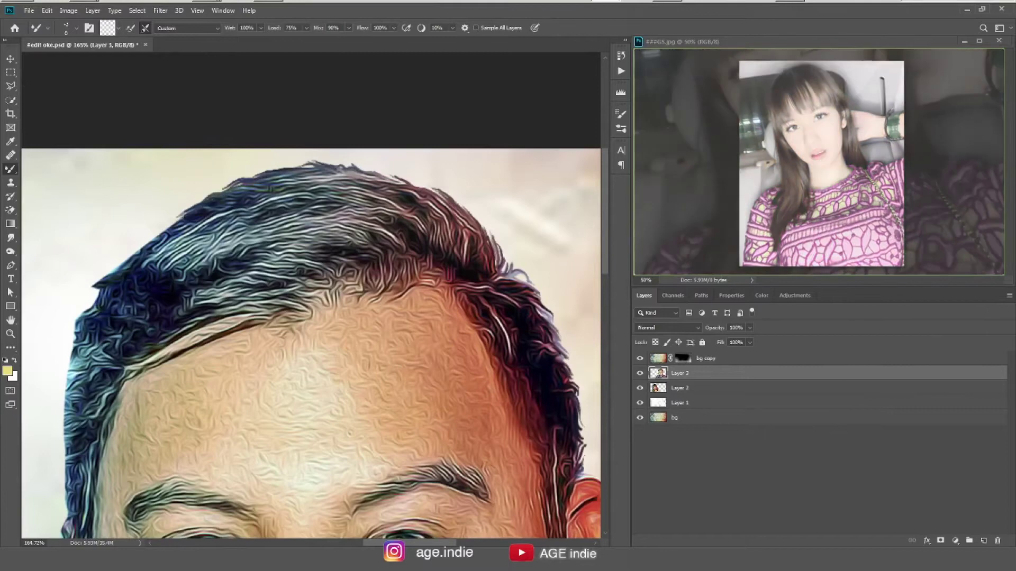
{"action": "scroll", "coordinate": [239, 343], "scroll_direction": "down", "scroll_amount": 3}
{"action": "scroll", "coordinate": [240, 343], "scroll_direction": "left", "scroll_amount": 5}
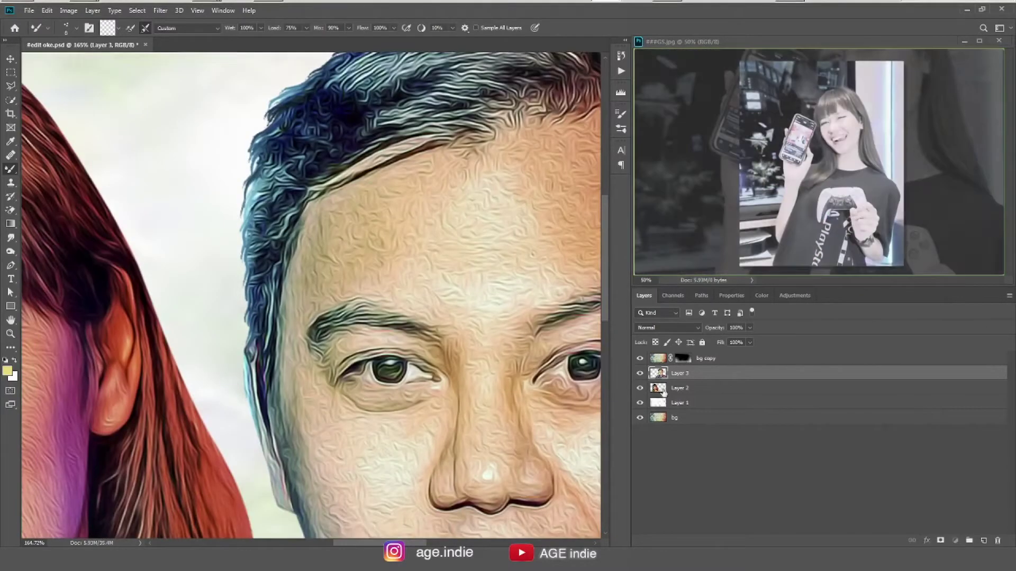
{"action": "scroll", "coordinate": [312, 296], "scroll_direction": "up", "scroll_amount": 2}
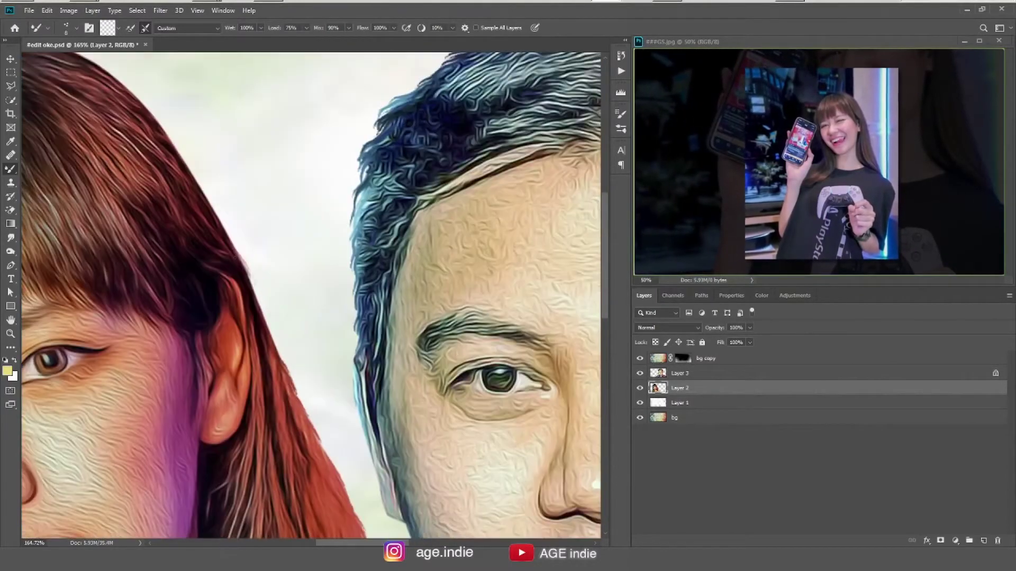
{"action": "scroll", "coordinate": [311, 296], "scroll_direction": "up", "scroll_amount": 3}
{"action": "scroll", "coordinate": [311, 297], "scroll_direction": "left", "scroll_amount": 2}
{"action": "scroll", "coordinate": [311, 296], "scroll_direction": "up", "scroll_amount": 3}
{"action": "scroll", "coordinate": [311, 296], "scroll_direction": "left", "scroll_amount": 3}
{"action": "scroll", "coordinate": [225, 249], "scroll_direction": "down", "scroll_amount": 1}
{"action": "scroll", "coordinate": [225, 248], "scroll_direction": "left", "scroll_amount": 3}
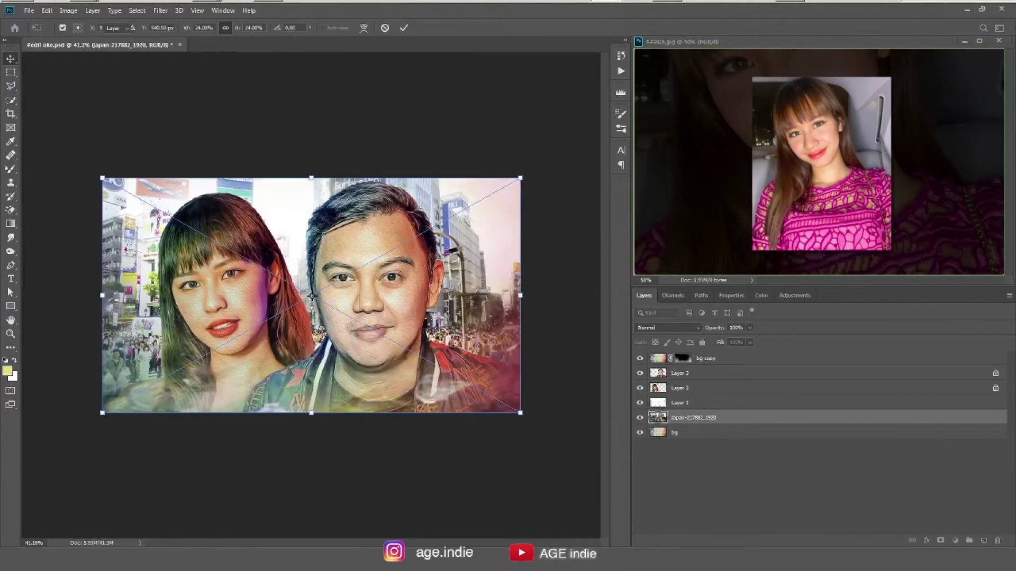
Scale up and distort the city street photo to fill the canvas, then apply the transform.
{"action": "left_click_drag", "start_coordinate": [521, 412], "coordinate": [589, 449]}
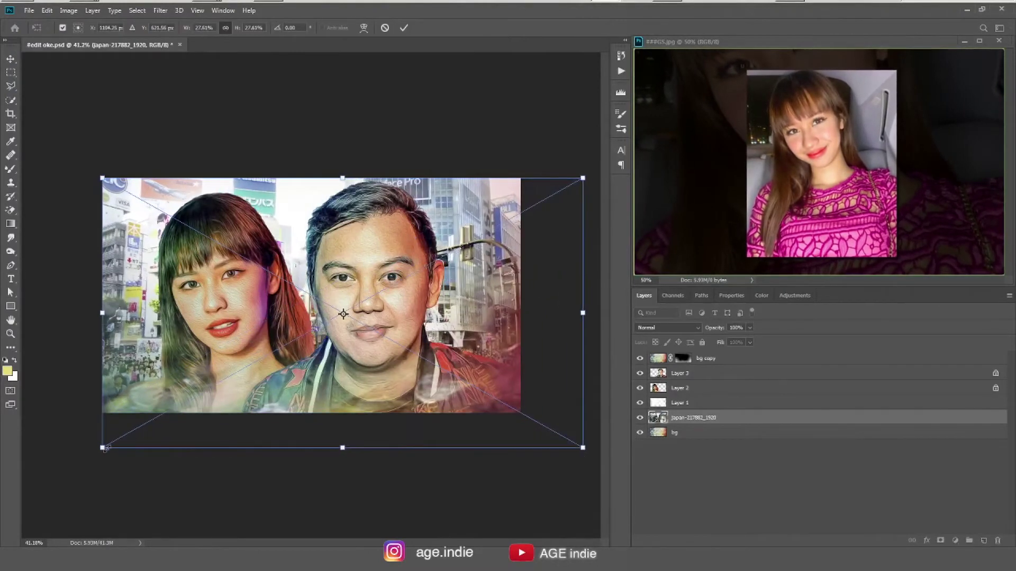
{"action": "left_click_drag", "start_coordinate": [102, 449], "coordinate": [30, 489]}
{"action": "left_click_drag", "start_coordinate": [31, 178], "coordinate": [100, 179]}
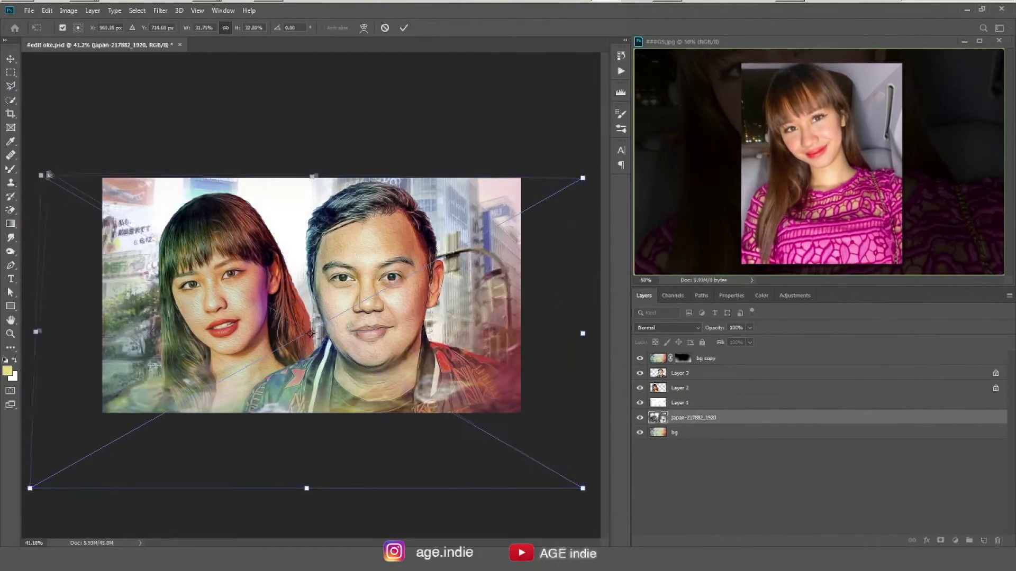
{"action": "left_click_drag", "start_coordinate": [582, 178], "coordinate": [524, 179]}
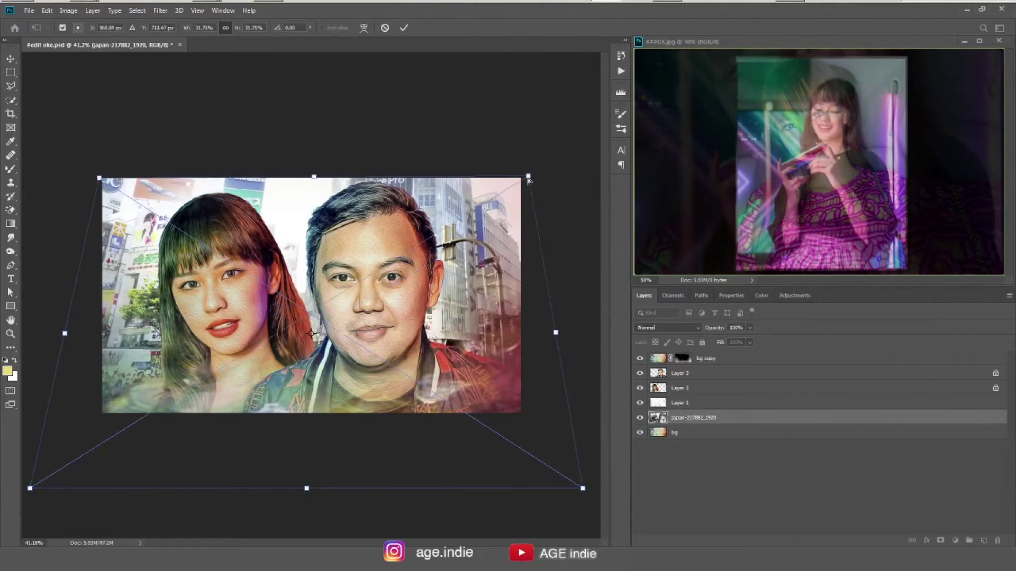
{"action": "key", "text": "Return"}
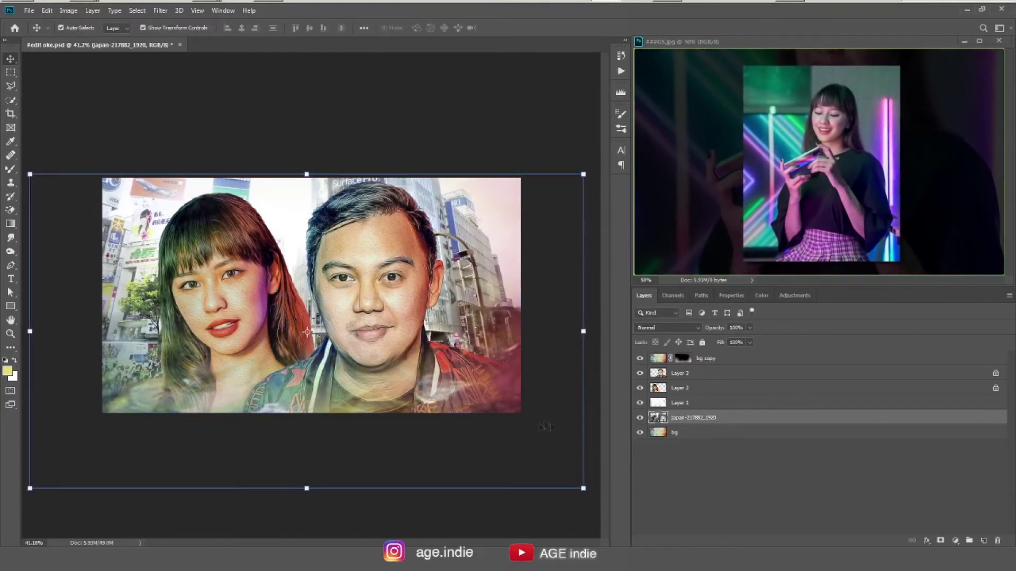
Change the city background's blend mode, zoom in, and select Layer 3.
{"action": "left_click", "coordinate": [667, 327]}
{"action": "left_click", "coordinate": [656, 415]}
{"action": "left_click", "coordinate": [60, 28]}
{"action": "left_click", "coordinate": [450, 137]}
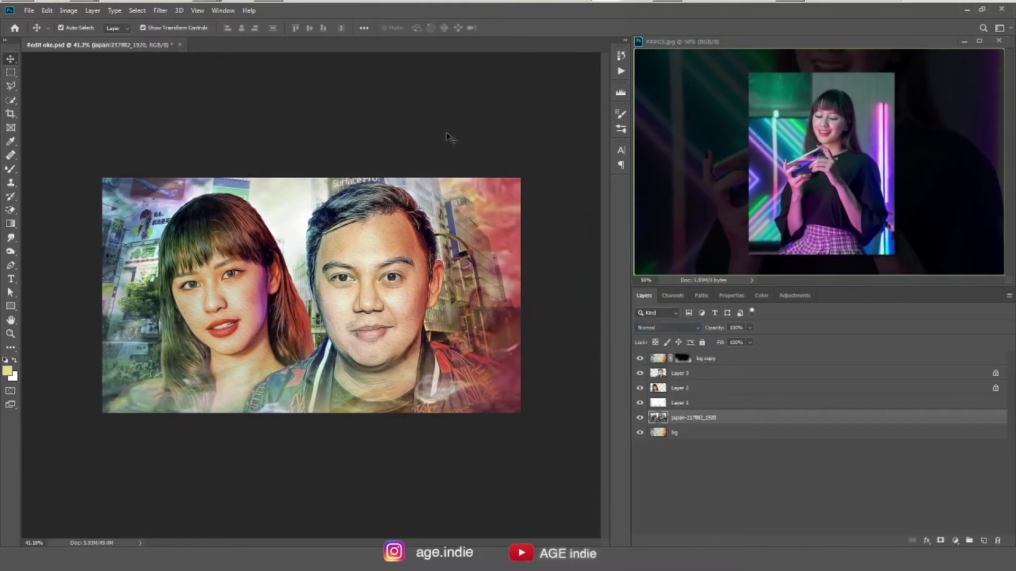
{"action": "scroll", "coordinate": [433, 424], "scroll_direction": "up", "scroll_amount": 2}
{"action": "scroll", "coordinate": [432, 424], "scroll_direction": "up", "scroll_amount": 2}
{"action": "scroll", "coordinate": [432, 424], "scroll_direction": "up", "scroll_amount": 3}
{"action": "left_click", "coordinate": [429, 328]}
Pick the Smudge tool and try out brush sizes on Layer 3.
{"action": "key", "text": "r"}
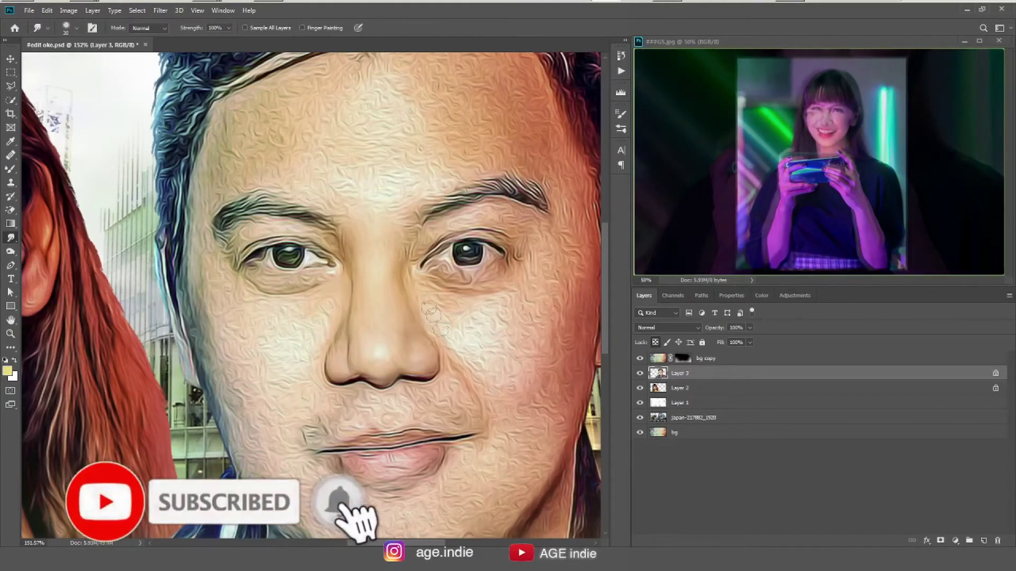
{"action": "key", "text": "bracketright"}
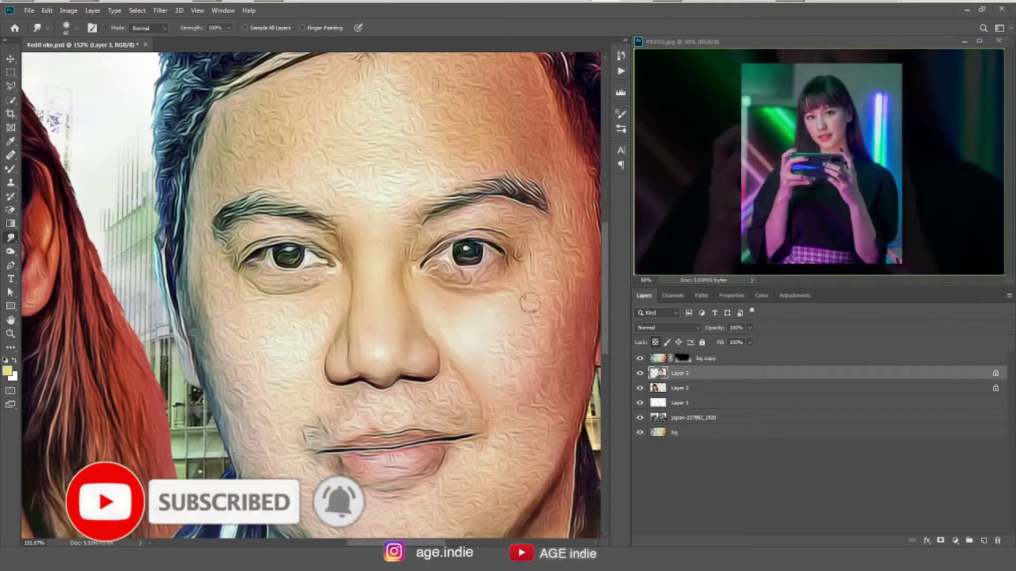
{"action": "left_click_drag", "start_coordinate": [554, 324], "coordinate": [497, 294]}
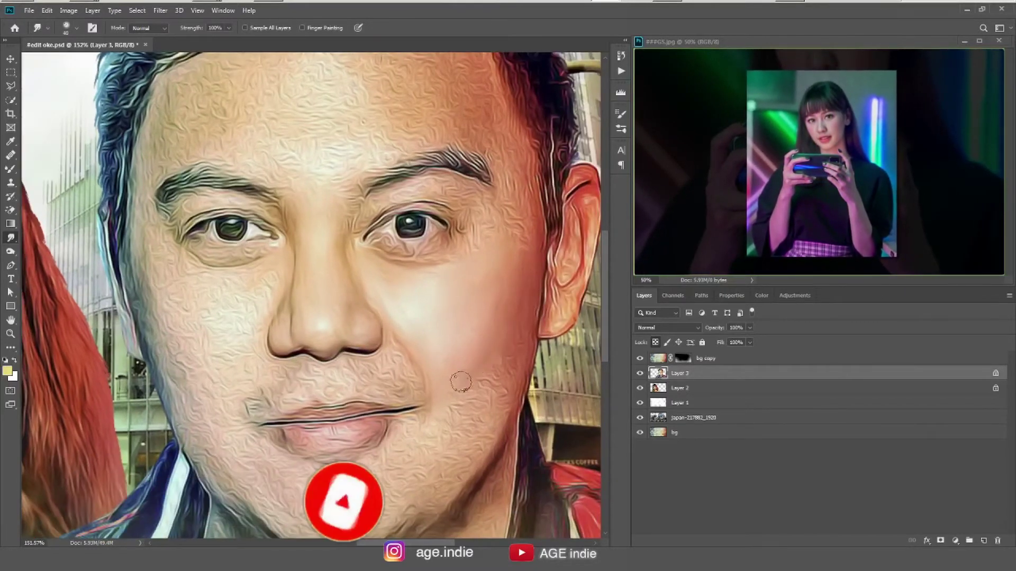
{"action": "scroll", "coordinate": [536, 276], "scroll_direction": "up", "scroll_amount": 3}
{"action": "key", "text": "bracketleft"}
{"action": "key", "text": "bracketleft"}
{"action": "key", "text": "bracketleft"}
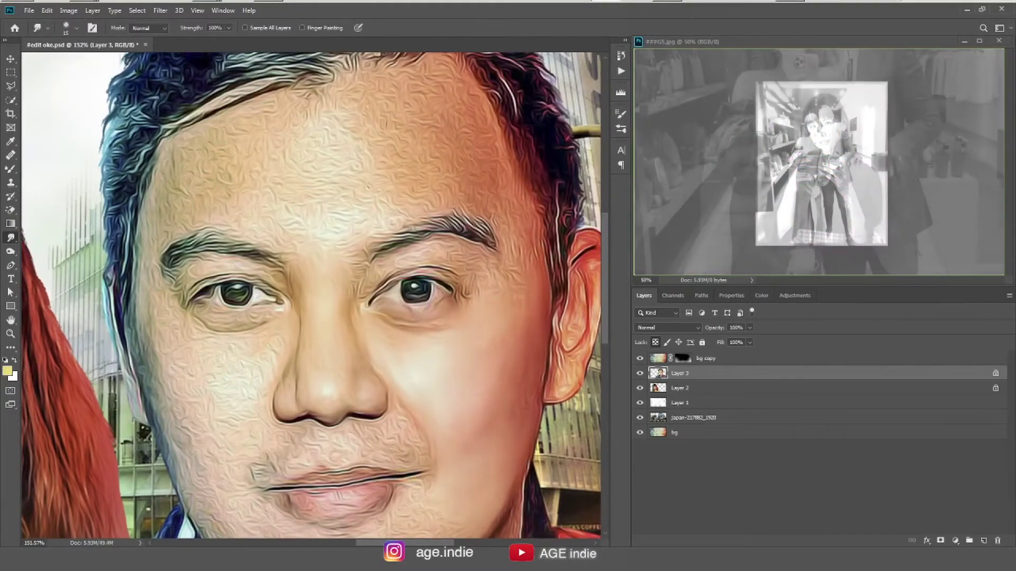
{"action": "key", "text": "bracketright"}
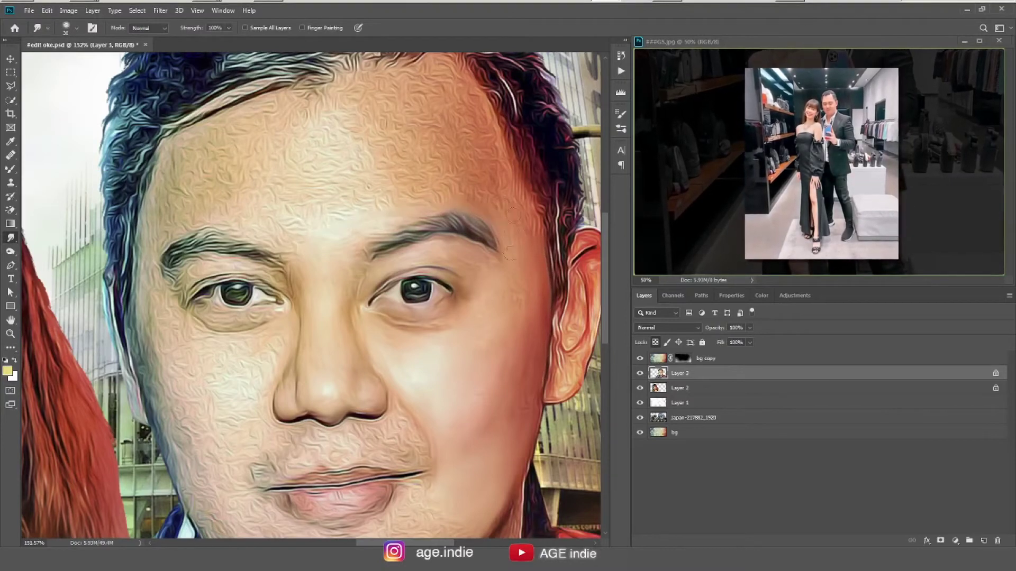
{"action": "scroll", "coordinate": [553, 232], "scroll_direction": "down", "scroll_amount": 1}
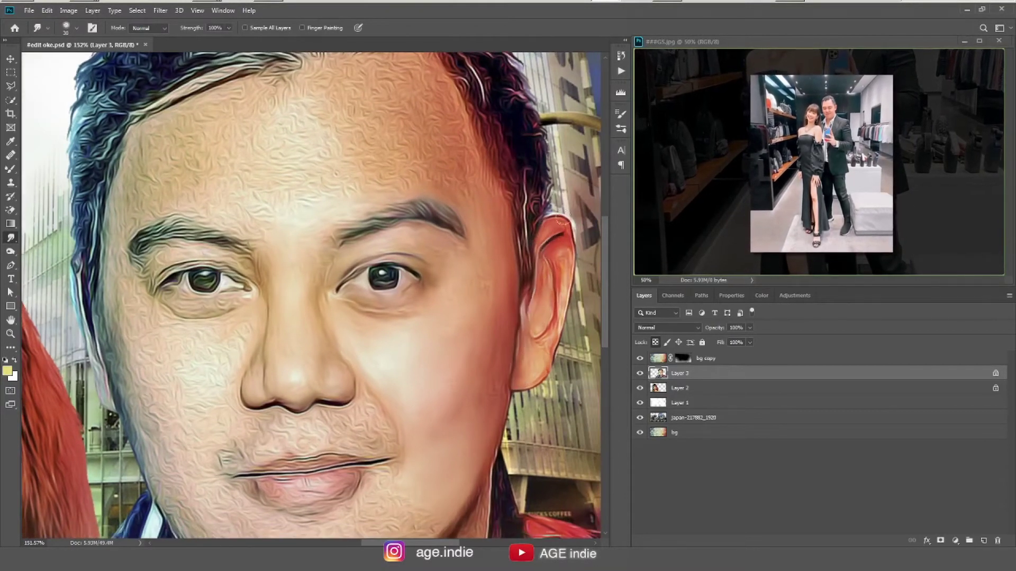
{"action": "scroll", "coordinate": [507, 365], "scroll_direction": "left", "scroll_amount": 4}
Enlarge the Smudge brush and smooth the texture on the man's forehead.
{"action": "key", "text": "bracketright"}
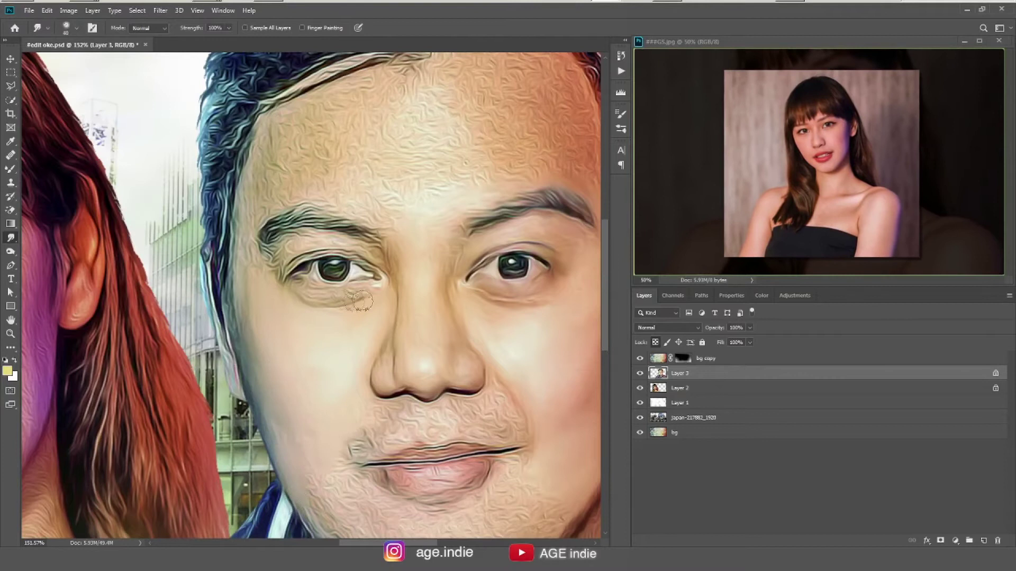
{"action": "key", "text": "bracketright"}
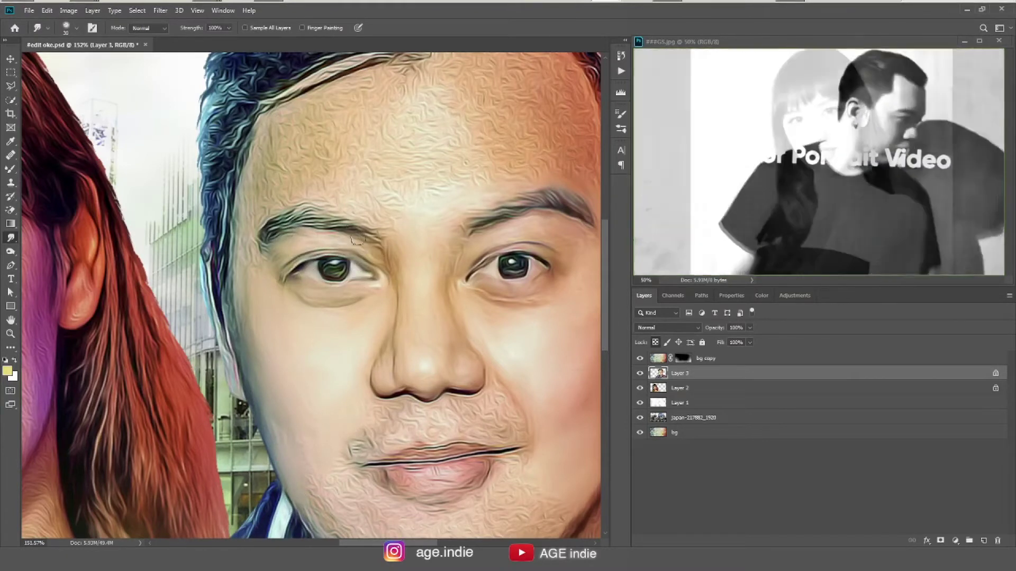
{"action": "key", "text": "bracketright"}
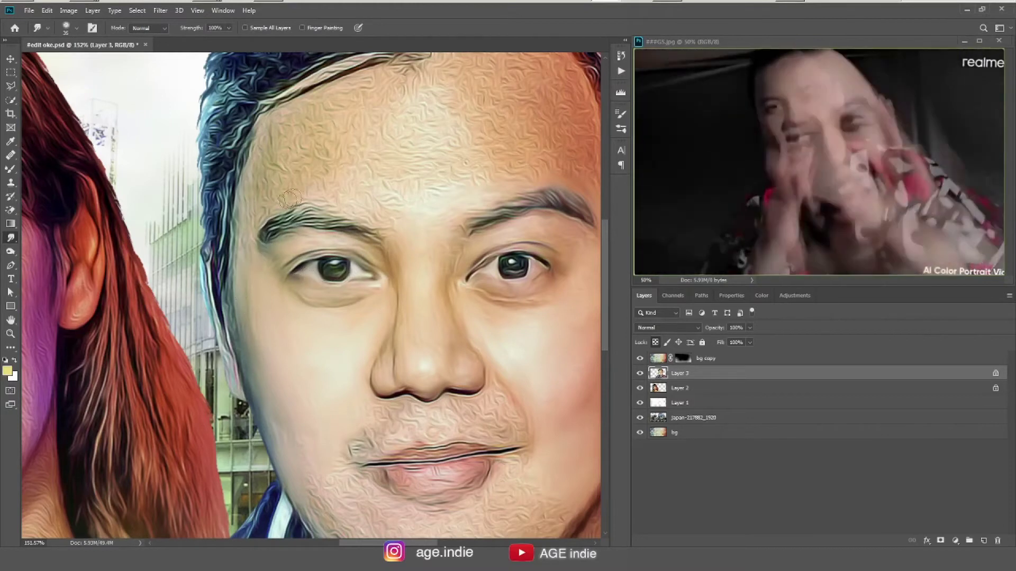
{"action": "key", "text": "bracketright"}
{"action": "key", "text": "bracketright"}
{"action": "key", "text": "bracketright"}
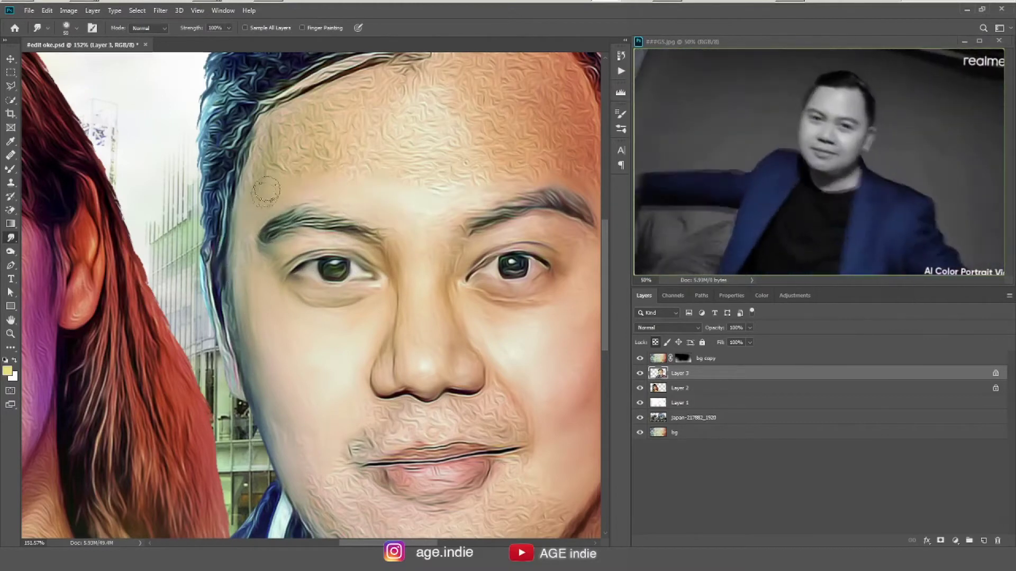
{"action": "left_click_drag", "start_coordinate": [266, 190], "coordinate": [205, 254]}
{"action": "mouse_move", "coordinate": [212, 142]}
{"action": "left_mouse_down"}
{"action": "mouse_move", "coordinate": [410, 254]}
{"action": "mouse_move", "coordinate": [351, 182]}
{"action": "mouse_move", "coordinate": [383, 144]}
{"action": "left_mouse_up"}
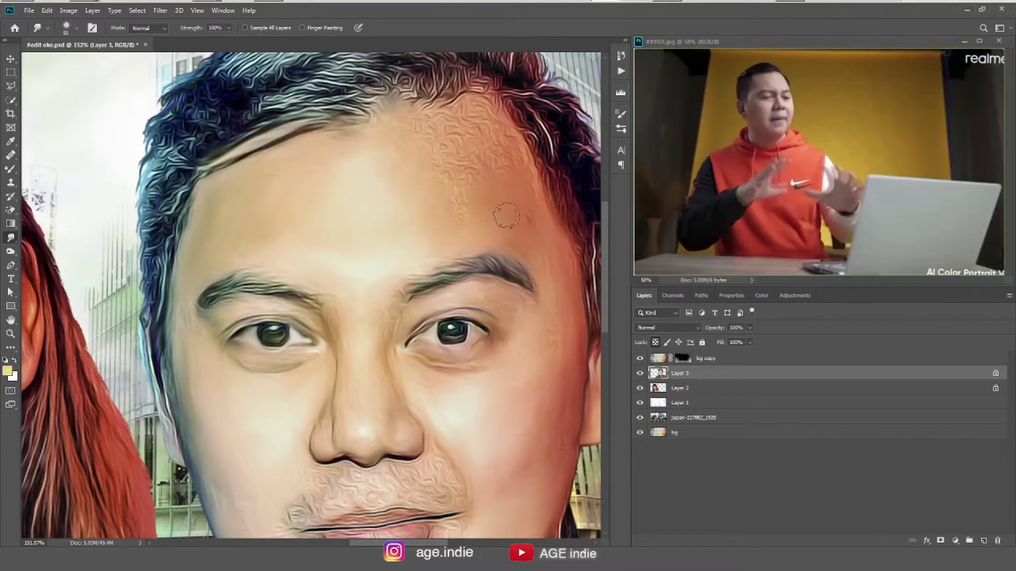
Smudge the man's upper lip, chin stubble and neck wrinkles smooth.
{"action": "left_click_drag", "start_coordinate": [318, 411], "coordinate": [311, 204]}
{"action": "key", "text": "bracketleft"}
{"action": "key", "text": "bracketleft"}
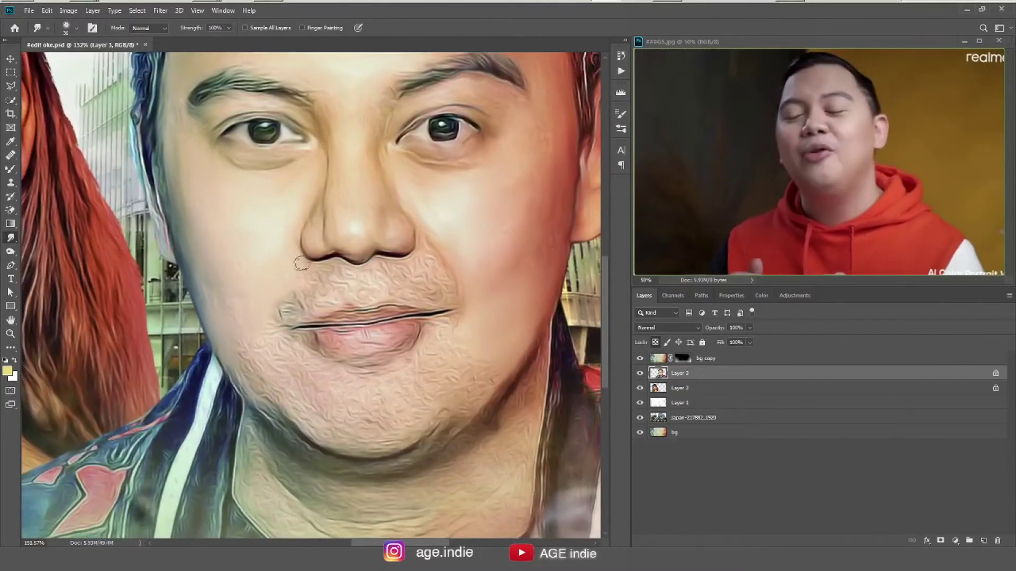
{"action": "left_click_drag", "start_coordinate": [319, 297], "coordinate": [342, 275]}
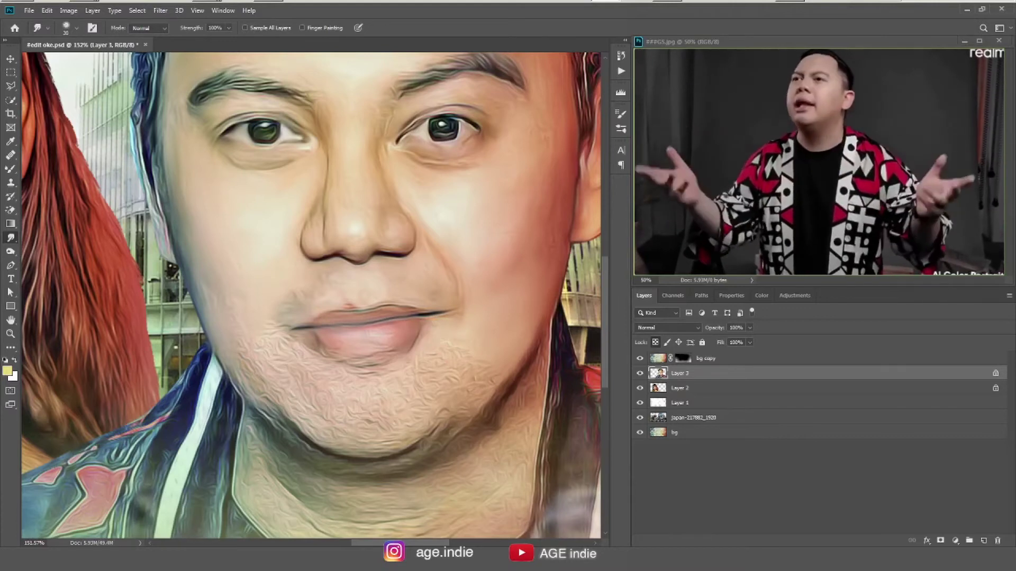
{"action": "key", "text": "bracketright"}
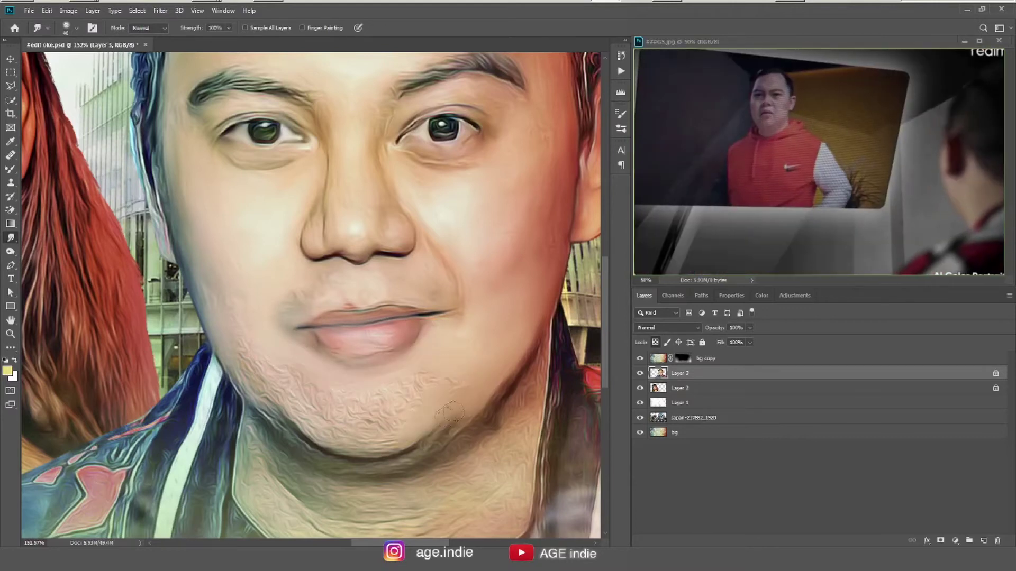
{"action": "left_click_drag", "start_coordinate": [323, 407], "coordinate": [248, 359]}
{"action": "left_click_drag", "start_coordinate": [351, 434], "coordinate": [332, 352]}
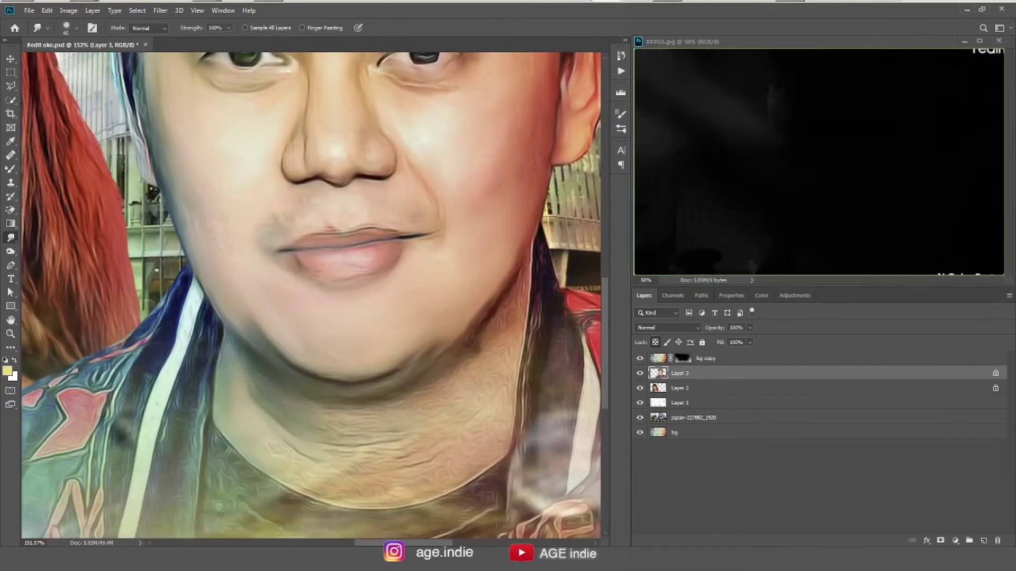
{"action": "left_click_drag", "start_coordinate": [339, 452], "coordinate": [424, 408]}
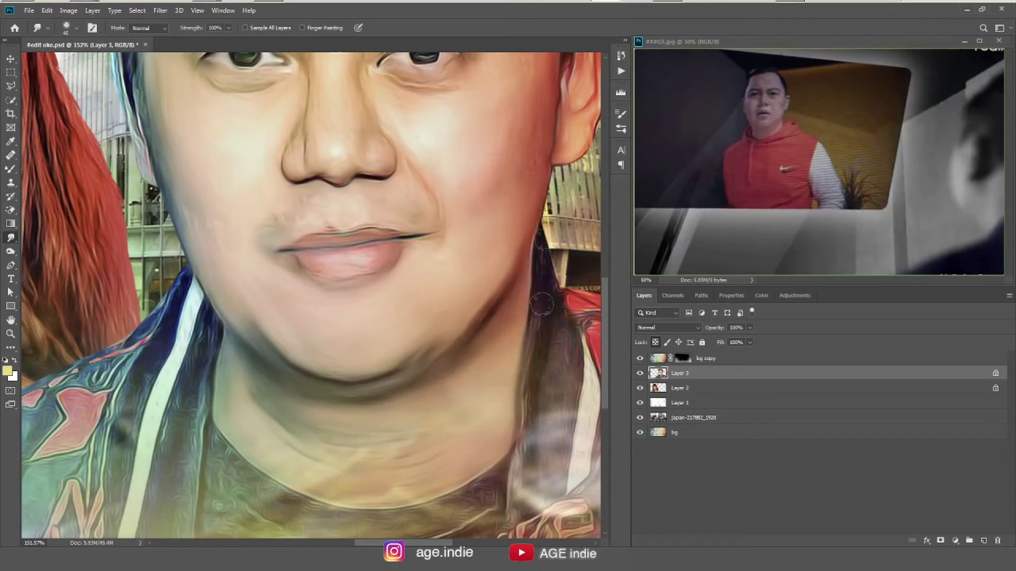
Blend the hair strokes along the top of the man's head with a larger brush.
{"action": "scroll", "coordinate": [410, 365], "scroll_direction": "down", "scroll_amount": 3}
{"action": "scroll", "coordinate": [410, 364], "scroll_direction": "up", "scroll_amount": 2}
{"action": "key", "text": "bracketright"}
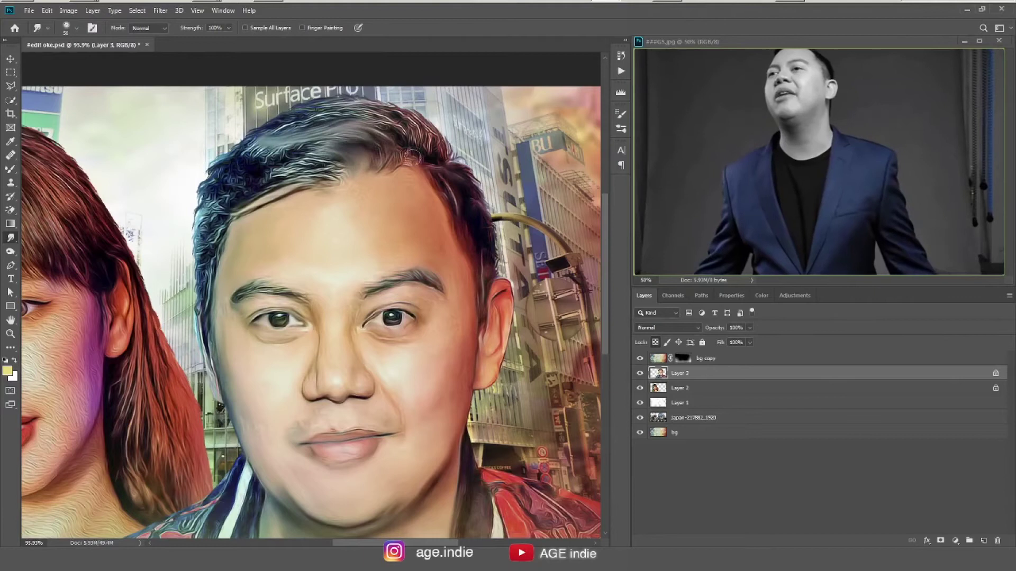
{"action": "left_click_drag", "start_coordinate": [408, 122], "coordinate": [278, 116]}
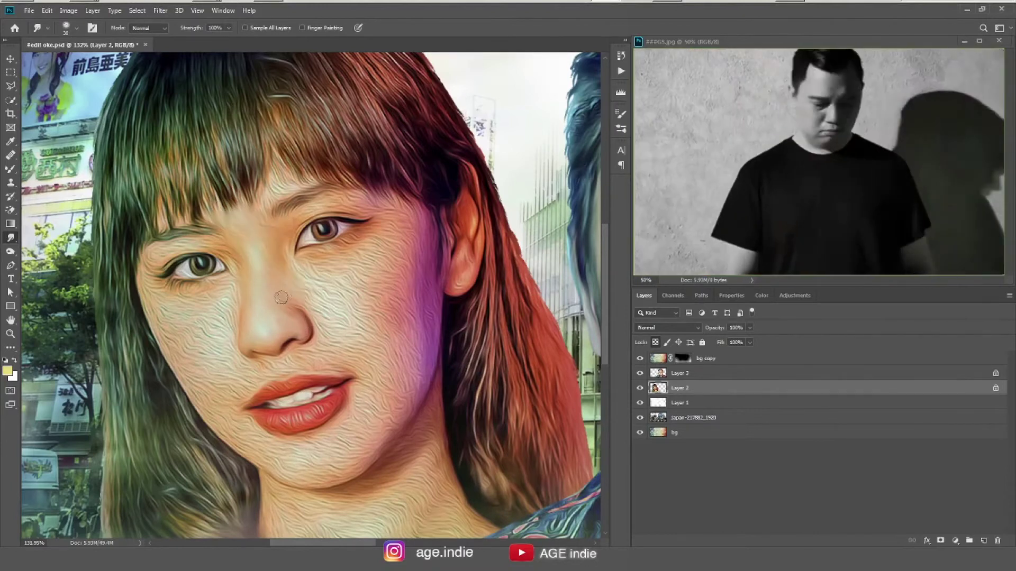
Raise the Smudge brush size step by step toward 70 on Layer 2.
{"action": "key", "text": "bracketright"}
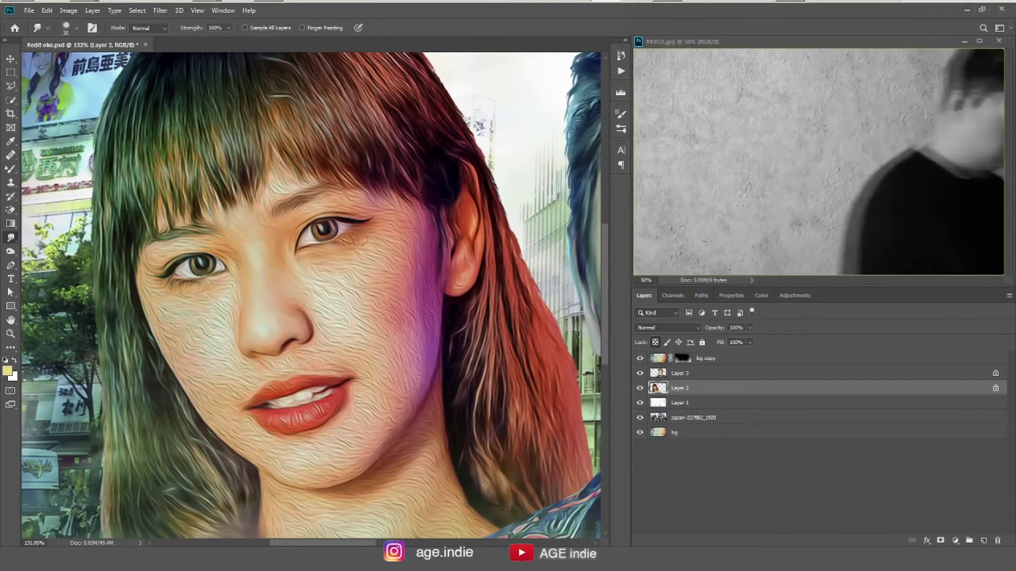
{"action": "key", "text": "bracketright"}
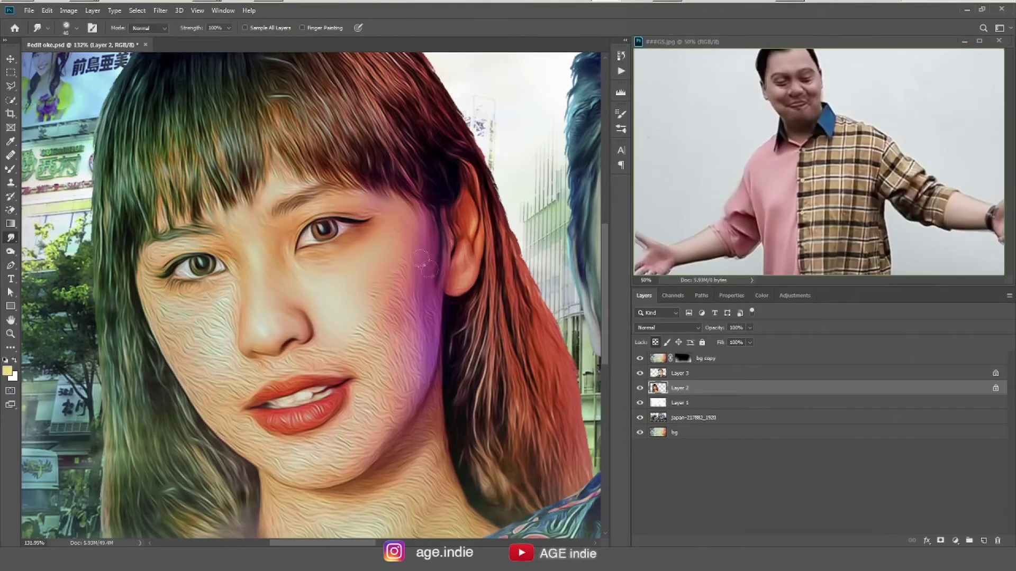
{"action": "key", "text": "bracketright"}
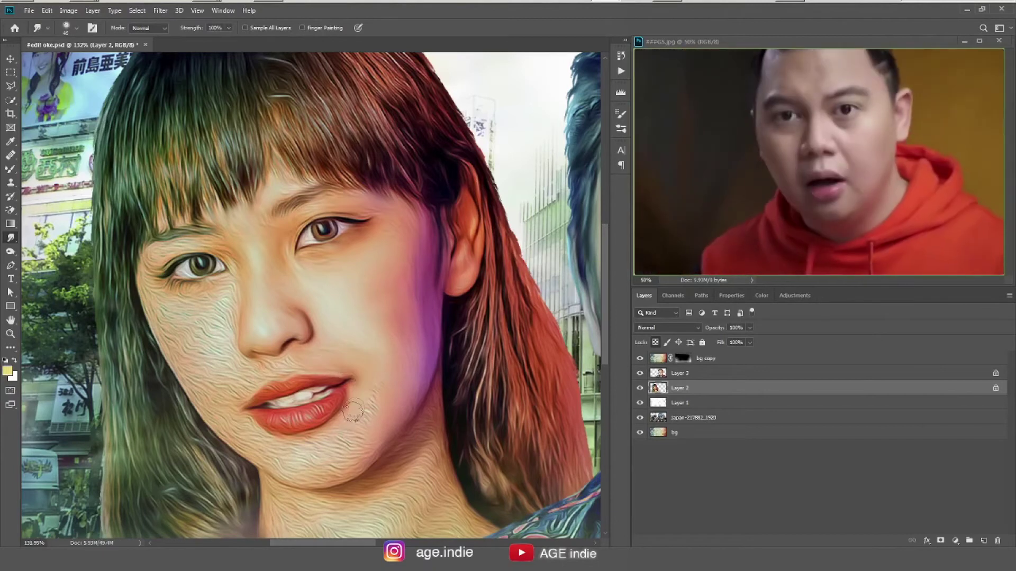
{"action": "key", "text": "bracketright"}
{"action": "key", "text": "bracketright"}
{"action": "key", "text": "bracketright"}
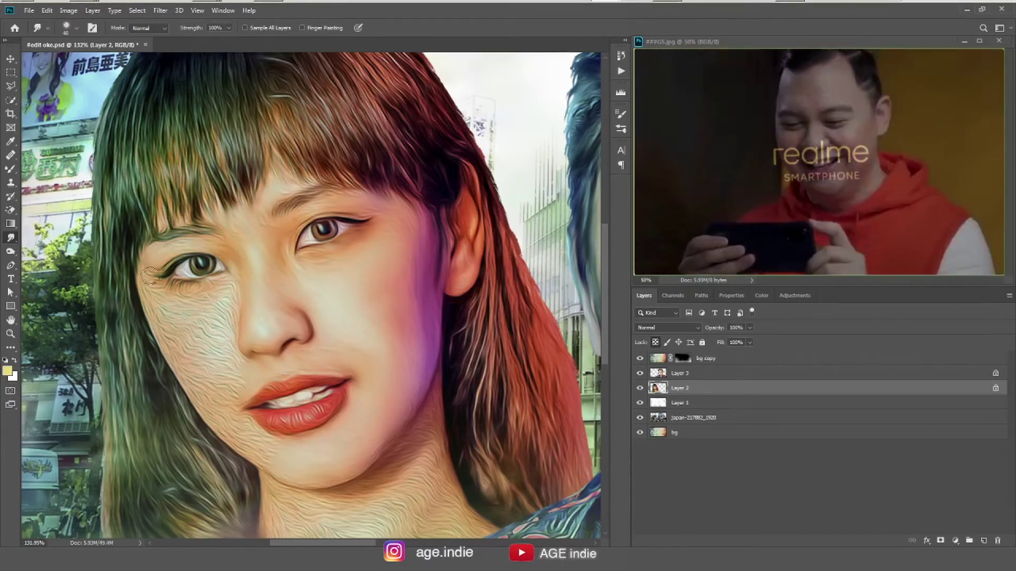
{"action": "key", "text": "bracketright"}
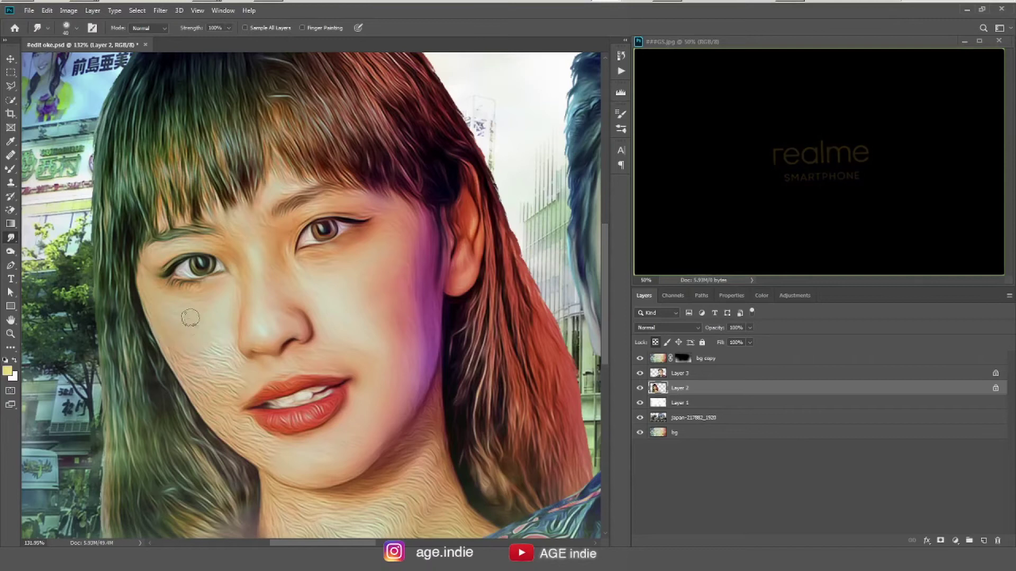
{"action": "key", "text": "bracketright"}
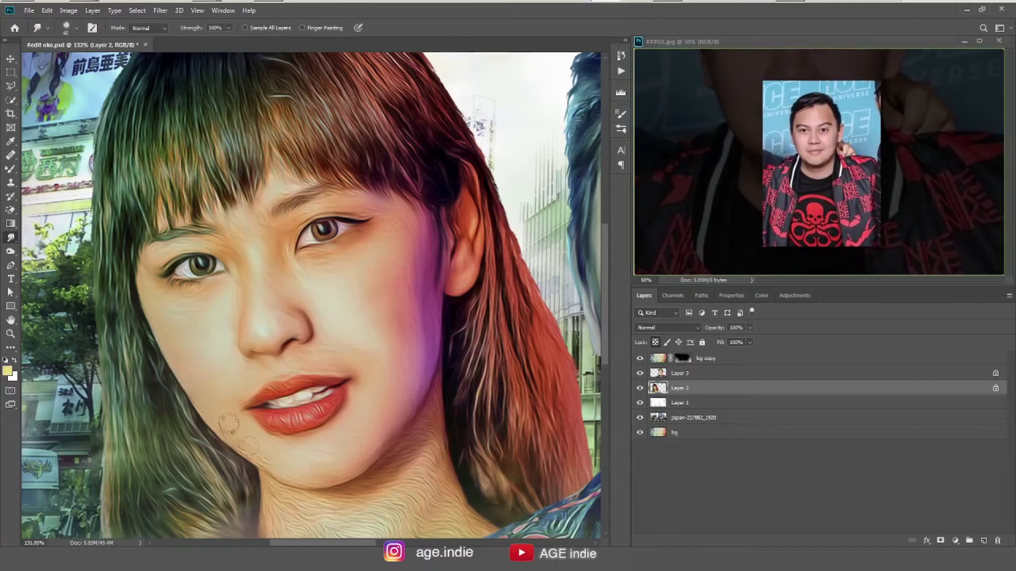
{"action": "scroll", "coordinate": [306, 379], "scroll_direction": "down", "scroll_amount": 4}
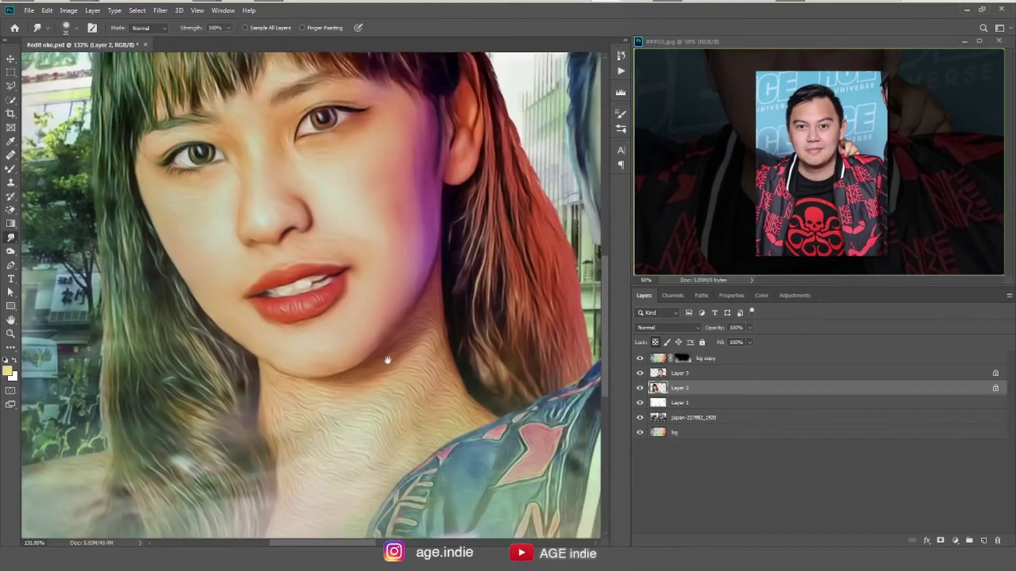
{"action": "scroll", "coordinate": [264, 300], "scroll_direction": "down", "scroll_amount": 1}
{"action": "key", "text": "bracketright"}
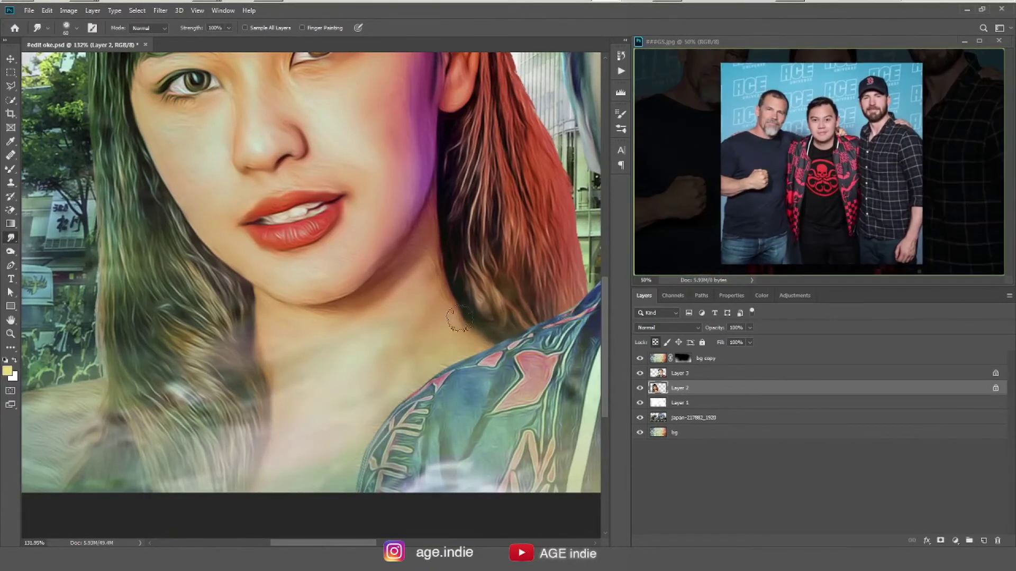
Smudge the woman's hair strands into flowing strokes, then pan down to her lips and neck.
{"action": "scroll", "coordinate": [228, 356], "scroll_direction": "up", "scroll_amount": 2}
{"action": "scroll", "coordinate": [356, 271], "scroll_direction": "up", "scroll_amount": 3}
{"action": "scroll", "coordinate": [356, 271], "scroll_direction": "up", "scroll_amount": 1}
{"action": "scroll", "coordinate": [370, 185], "scroll_direction": "up", "scroll_amount": 1}
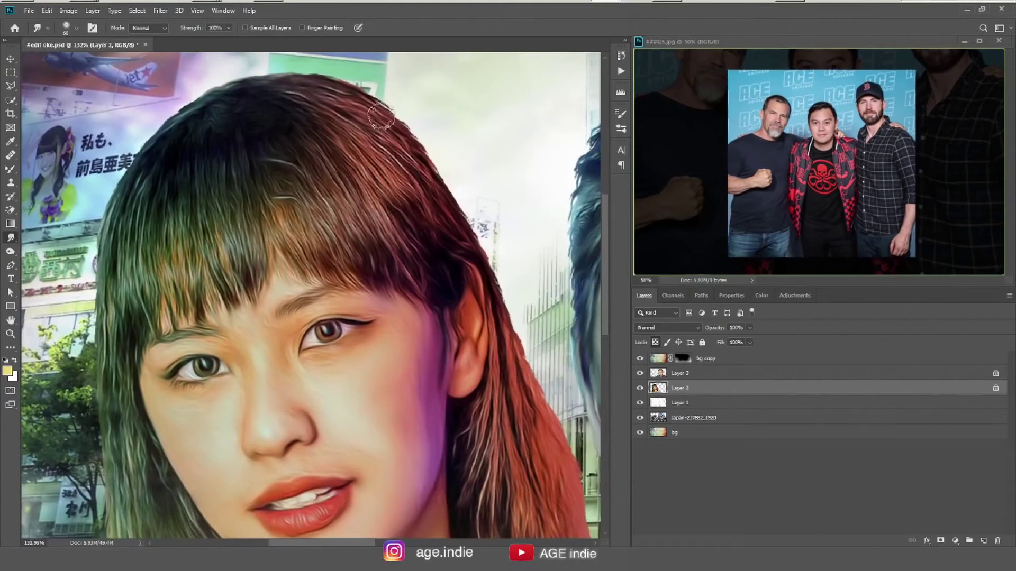
{"action": "left_click_drag", "start_coordinate": [353, 106], "coordinate": [439, 259]}
{"action": "mouse_move", "coordinate": [360, 169]}
{"action": "left_mouse_down"}
{"action": "mouse_move", "coordinate": [424, 307]}
{"action": "mouse_move", "coordinate": [323, 286]}
{"action": "left_mouse_up"}
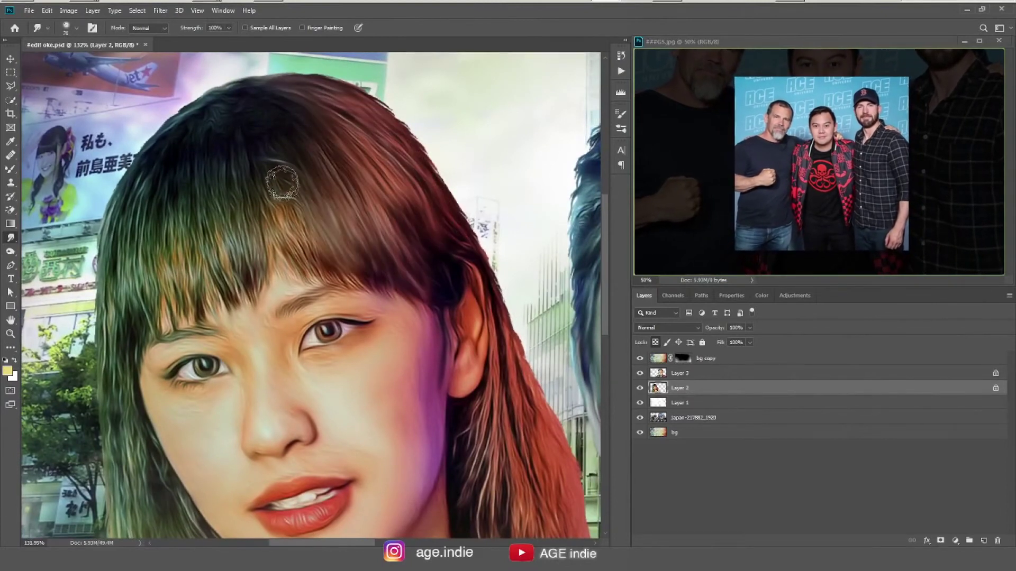
{"action": "left_click_drag", "start_coordinate": [296, 164], "coordinate": [253, 296]}
{"action": "key", "text": "bracketright"}
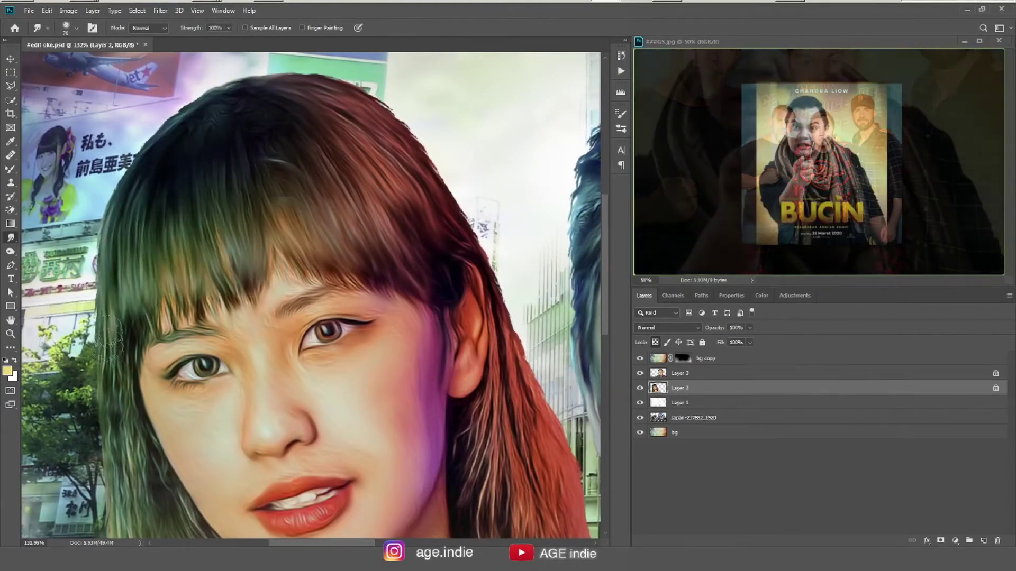
{"action": "left_click_drag", "start_coordinate": [101, 458], "coordinate": [212, 225]}
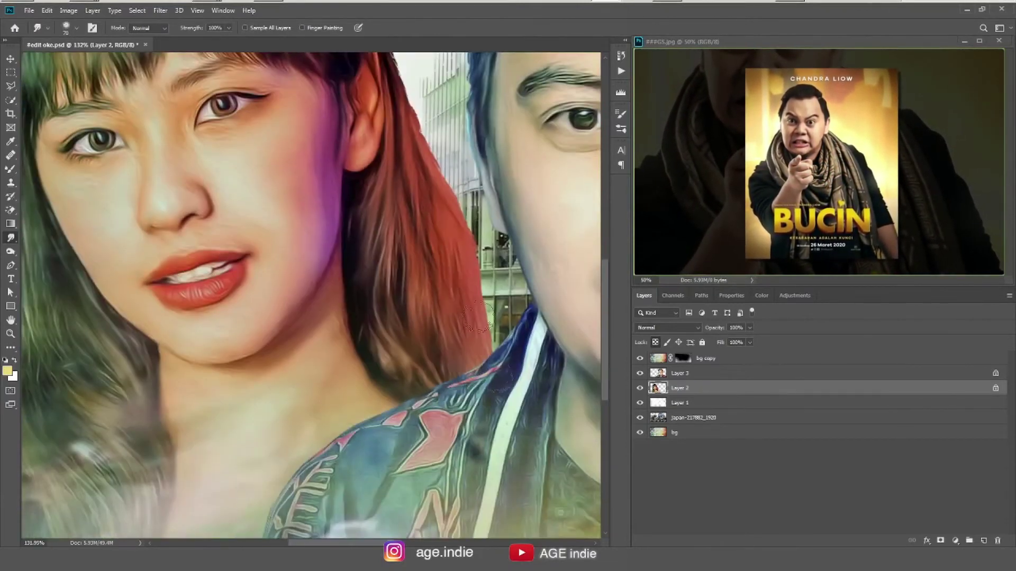
Set the Dodge brush to 20, then switch to Burn with a 90 brush and fit the image on screen.
{"action": "key", "text": "bracketright"}
{"action": "key", "text": "bracketright"}
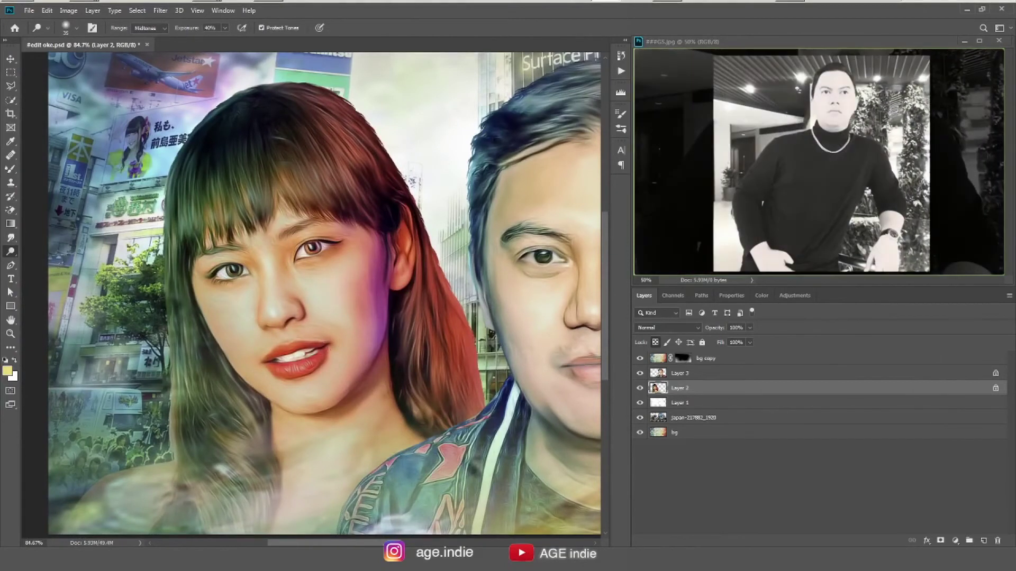
{"action": "key", "text": "bracketleft"}
{"action": "key", "text": "bracketleft"}
{"action": "key", "text": "shift+o"}
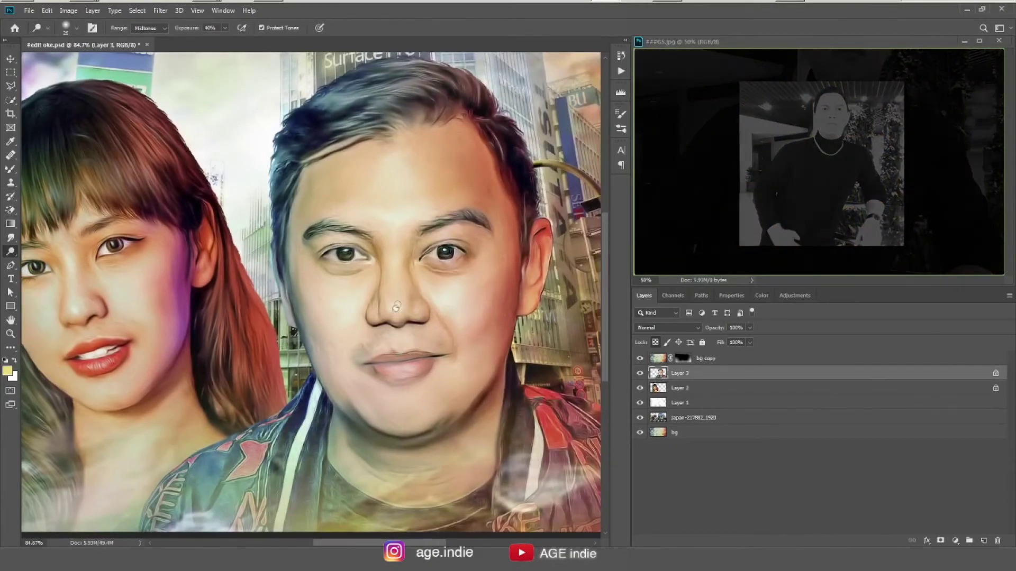
{"action": "key", "text": "bracketright"}
{"action": "key", "text": "bracketright"}
{"action": "key", "text": "bracketright"}
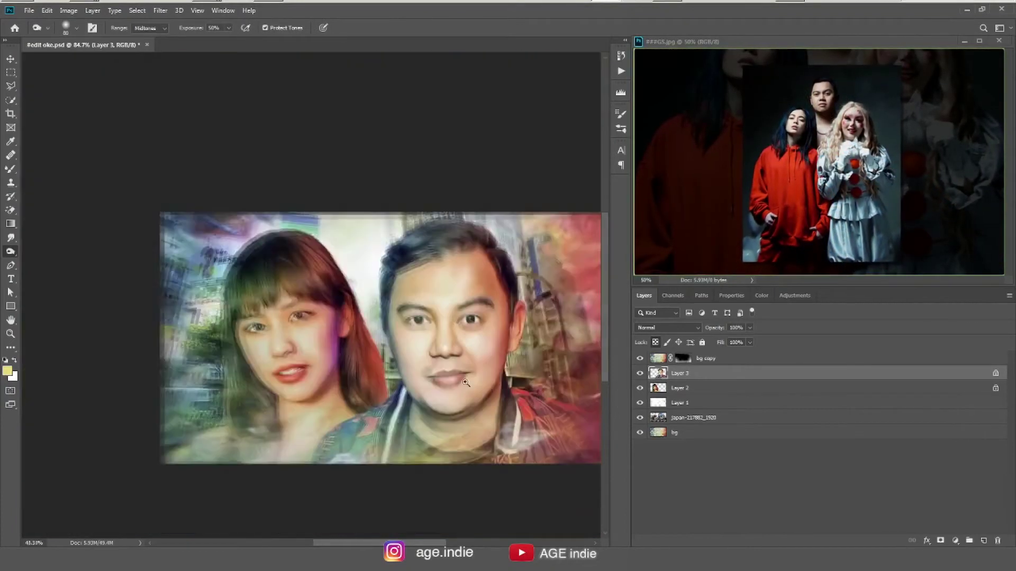
{"action": "key", "text": "ctrl+0"}
Add an Outer Glow layer style to Layer 2.
{"action": "key", "text": "v"}
{"action": "left_click", "coordinate": [995, 373]}
{"action": "double_click", "coordinate": [995, 390]}
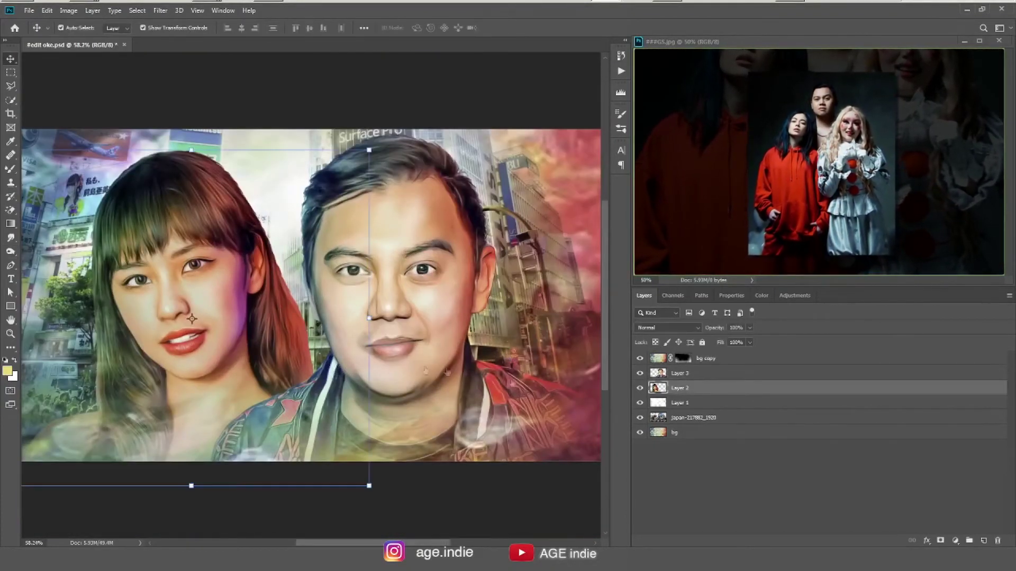
{"action": "left_click", "coordinate": [522, 398]}
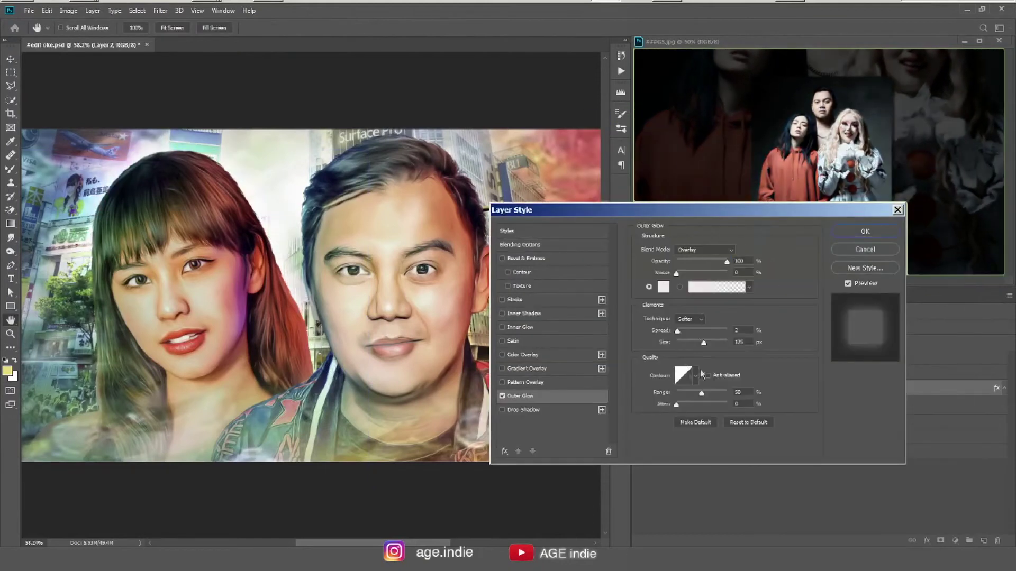
{"action": "key", "text": "Return"}
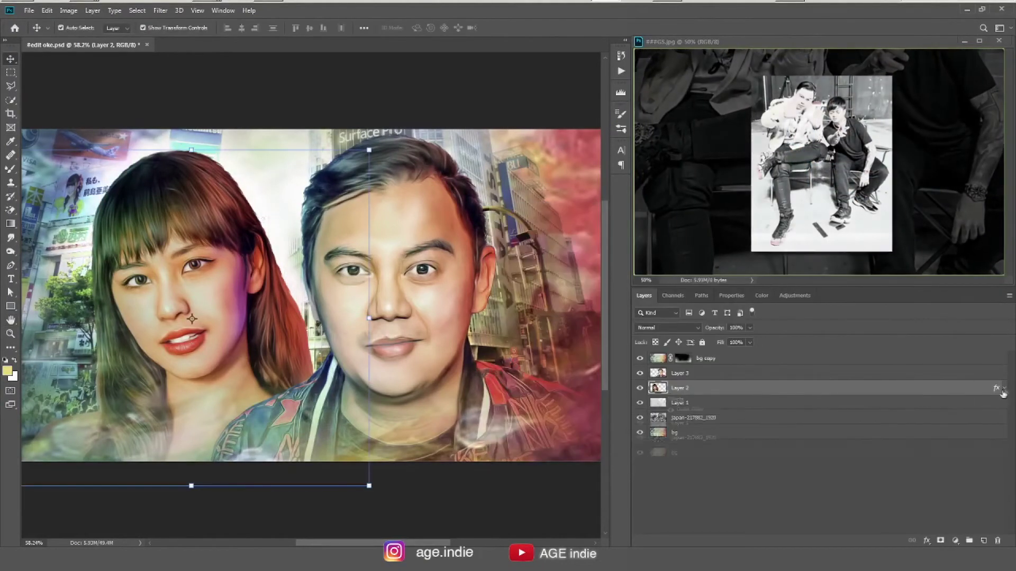
Copy Layer 2's glow style and paste it onto Layer 3.
{"action": "right_click", "coordinate": [767, 390]}
{"action": "left_click", "coordinate": [788, 338]}
{"action": "left_click", "coordinate": [725, 373]}
{"action": "right_click", "coordinate": [725, 373]}
{"action": "left_click", "coordinate": [765, 348]}
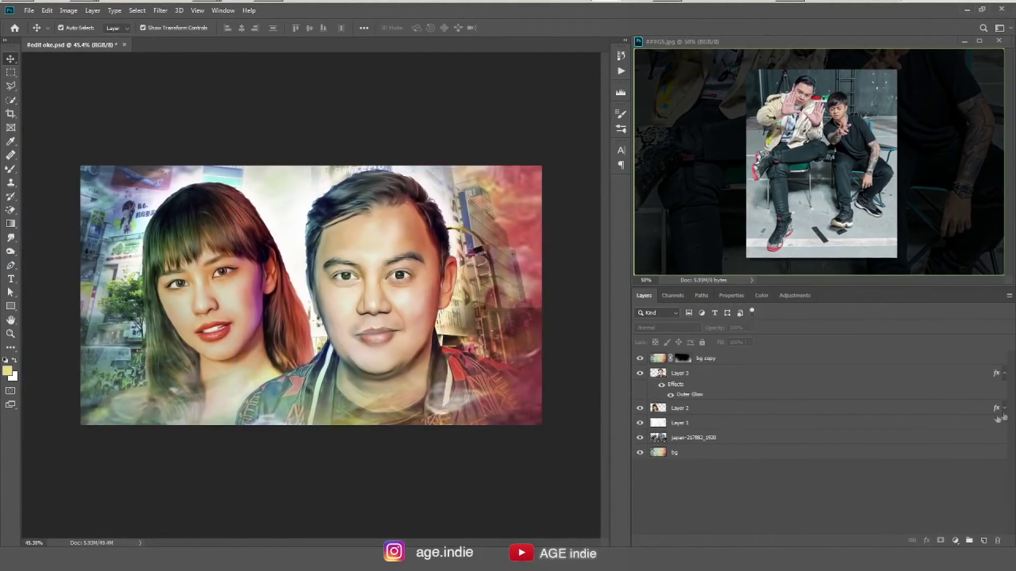
{"action": "left_click", "coordinate": [1004, 374]}
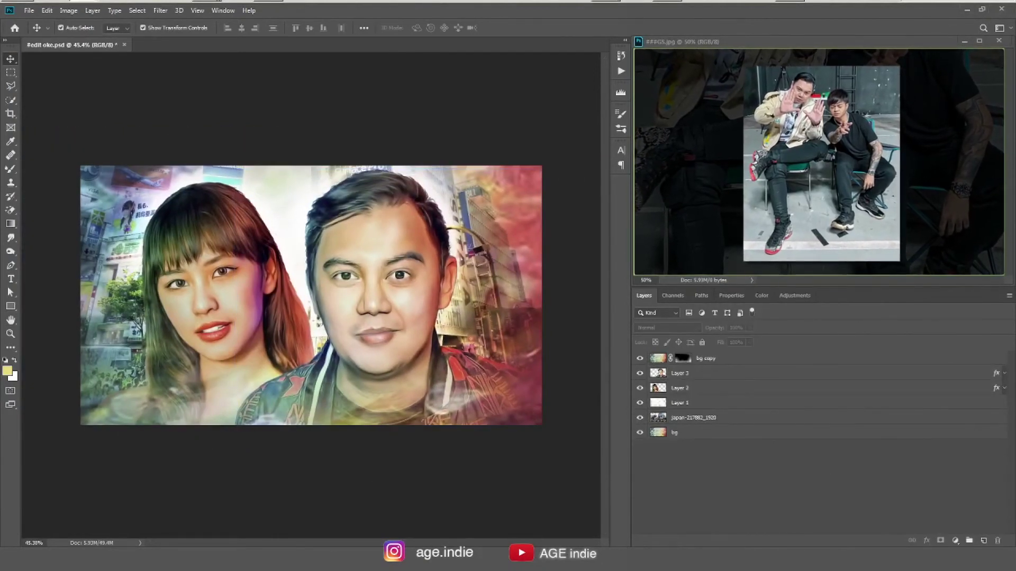
{"action": "left_click", "coordinate": [667, 328]}
Set the dust layer to Screen and mask it off the man's face.
{"action": "left_click", "coordinate": [658, 367]}
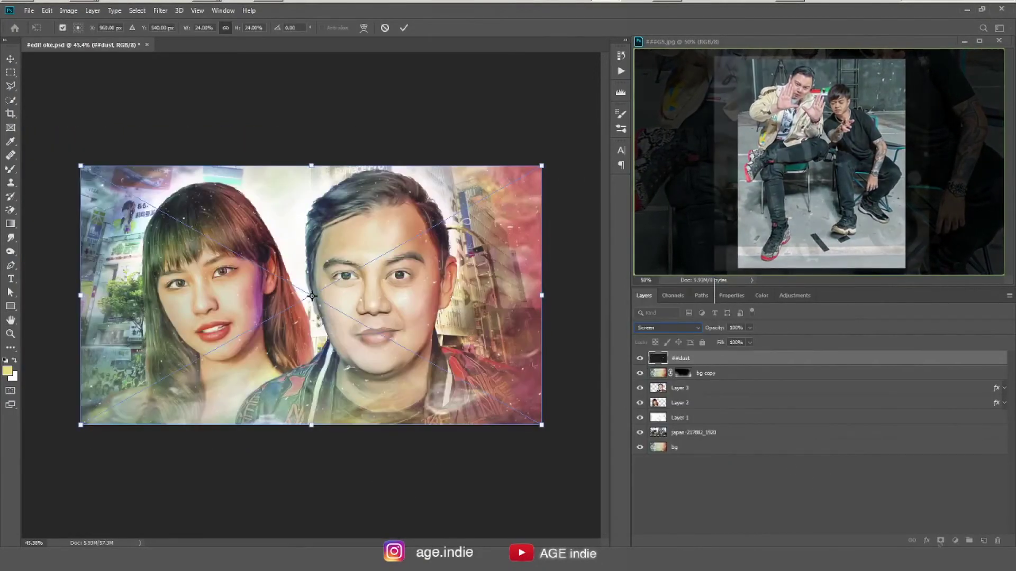
{"action": "key", "text": "Return"}
{"action": "left_click", "coordinate": [941, 540]}
{"action": "key", "text": "b"}
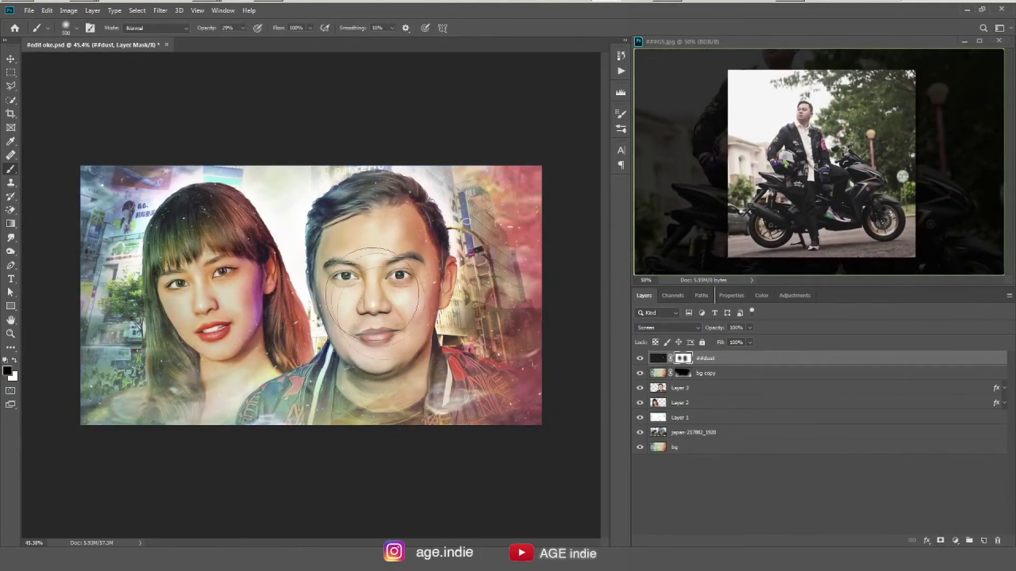
{"action": "key", "text": "v"}
{"action": "left_click", "coordinate": [265, 156]}
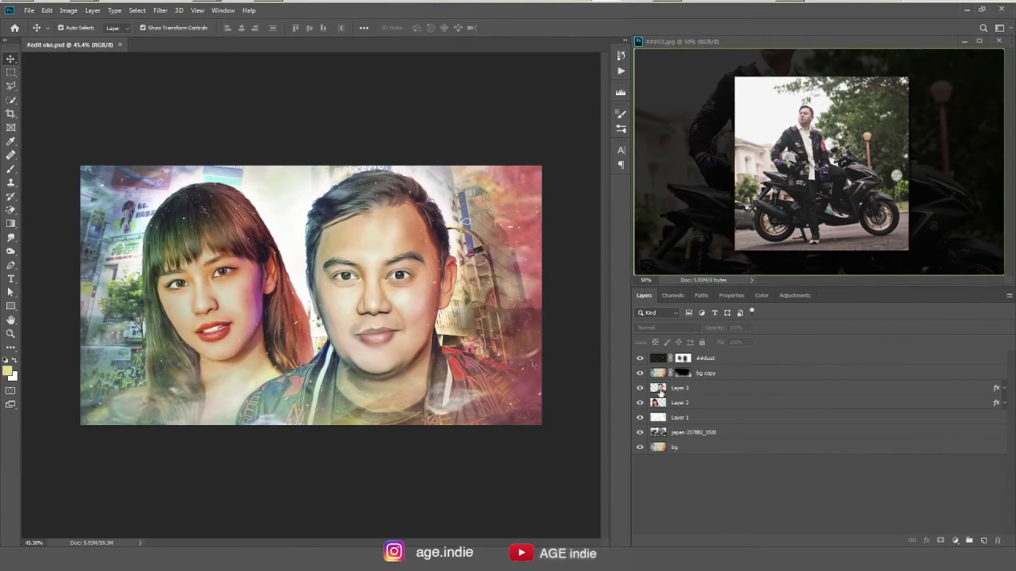
Choose Image > Adjustments > HDR Toning and accept flattening the image.
{"action": "left_click", "coordinate": [661, 388]}
{"action": "left_click", "coordinate": [68, 10]}
{"action": "left_click", "coordinate": [211, 211]}
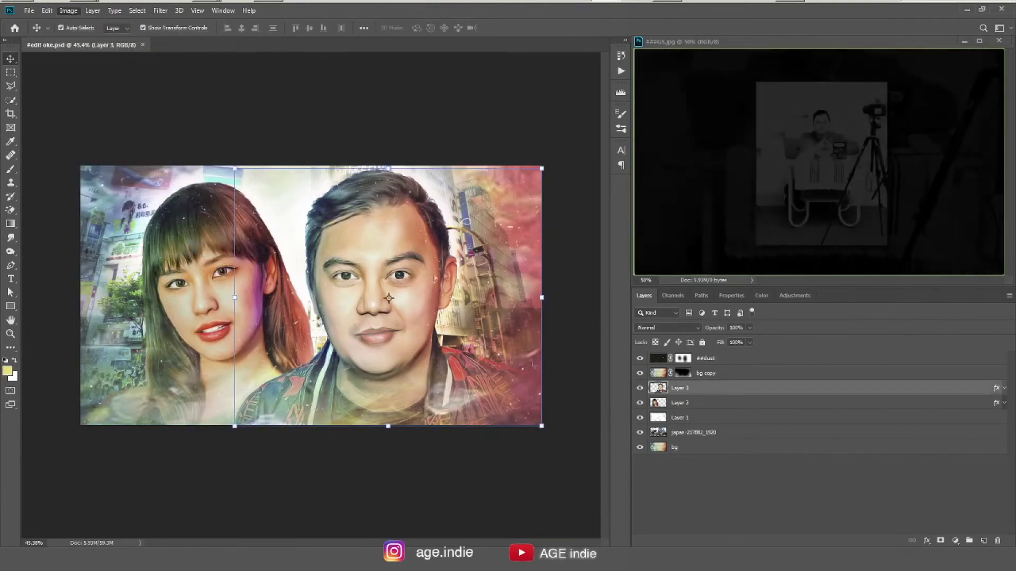
{"action": "left_click", "coordinate": [556, 323]}
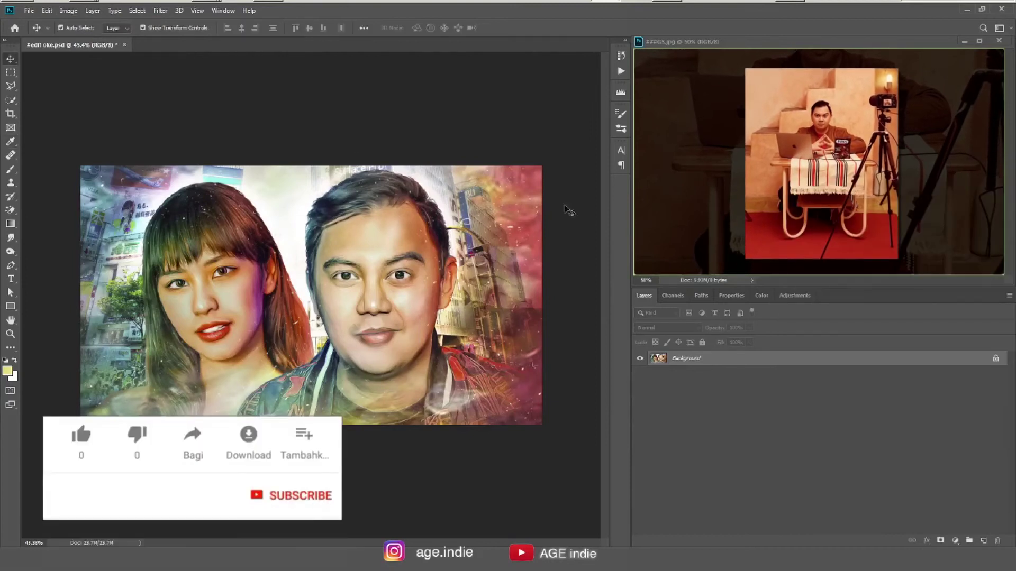
Apply HDR Toning, then a Camera Raw Filter to the flattened portrait.
{"action": "left_click", "coordinate": [160, 10]}
{"action": "left_click", "coordinate": [183, 71]}
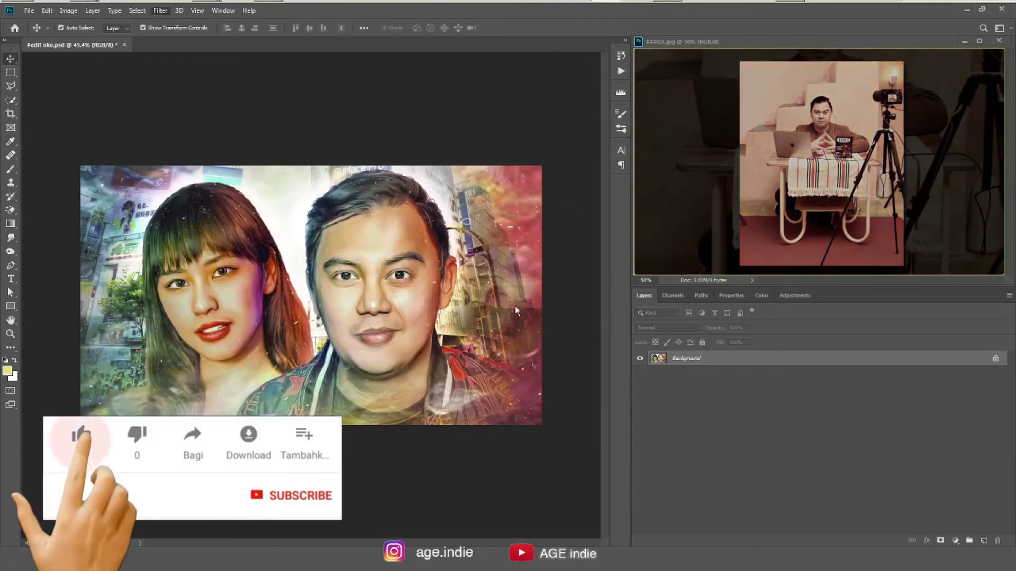
{"action": "left_click", "coordinate": [821, 530]}
Add a Color Lookup layer with a chosen LUT at 38% and merge it down.
{"action": "left_click", "coordinate": [955, 541]}
{"action": "left_click", "coordinate": [966, 485]}
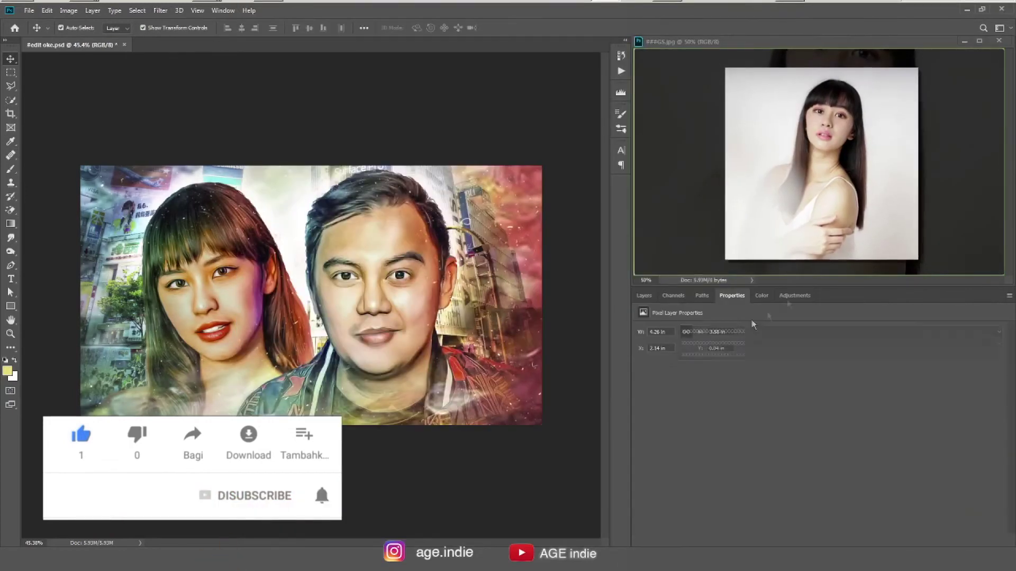
{"action": "left_click", "coordinate": [745, 324]}
{"action": "left_click", "coordinate": [730, 191]}
{"action": "left_click", "coordinate": [644, 295]}
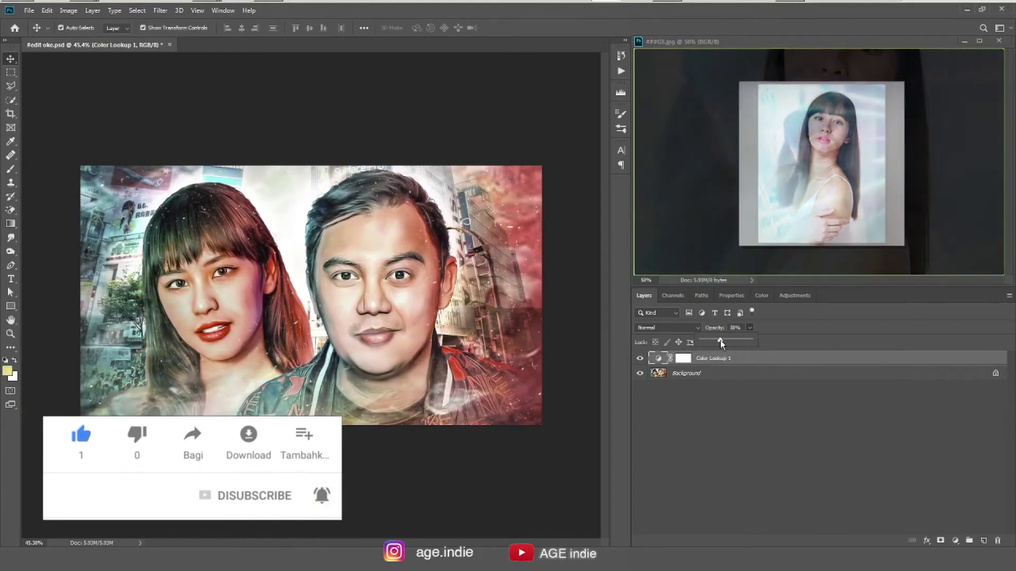
{"action": "key", "text": "ctrl+e"}
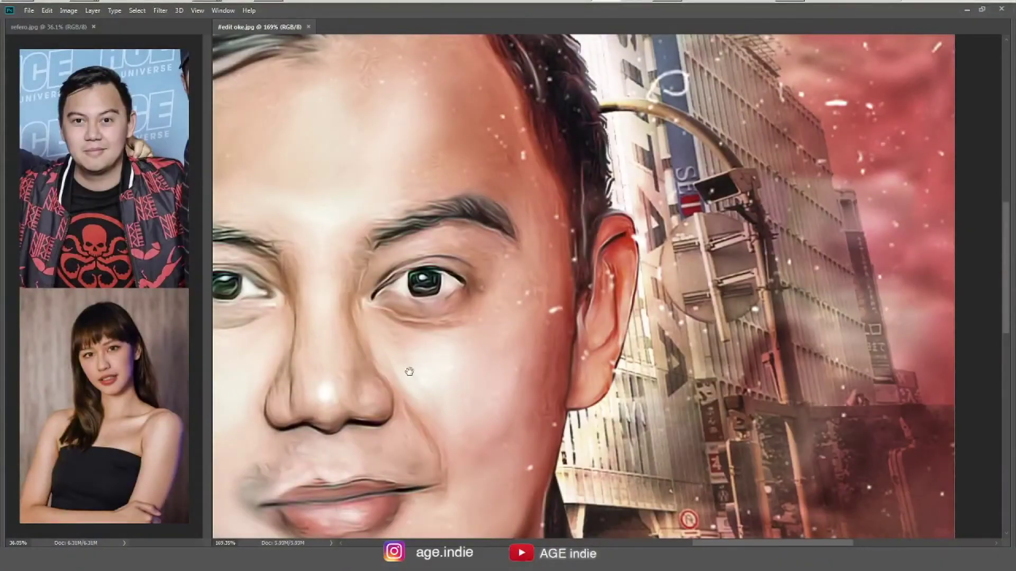
{"action": "left_click_drag", "start_coordinate": [409, 372], "coordinate": [447, 342]}
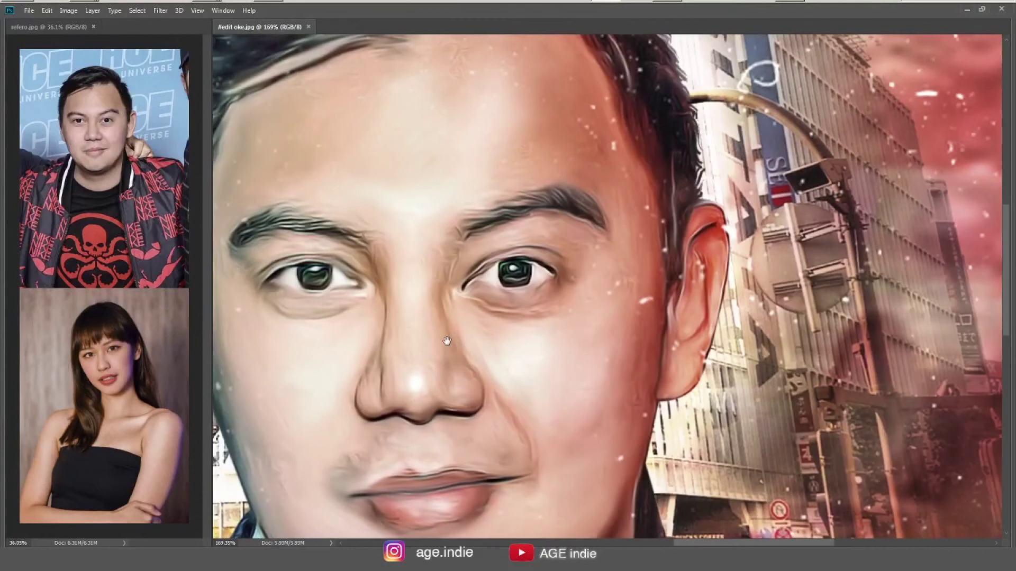
{"action": "scroll", "coordinate": [447, 341], "scroll_direction": "down", "scroll_amount": 3}
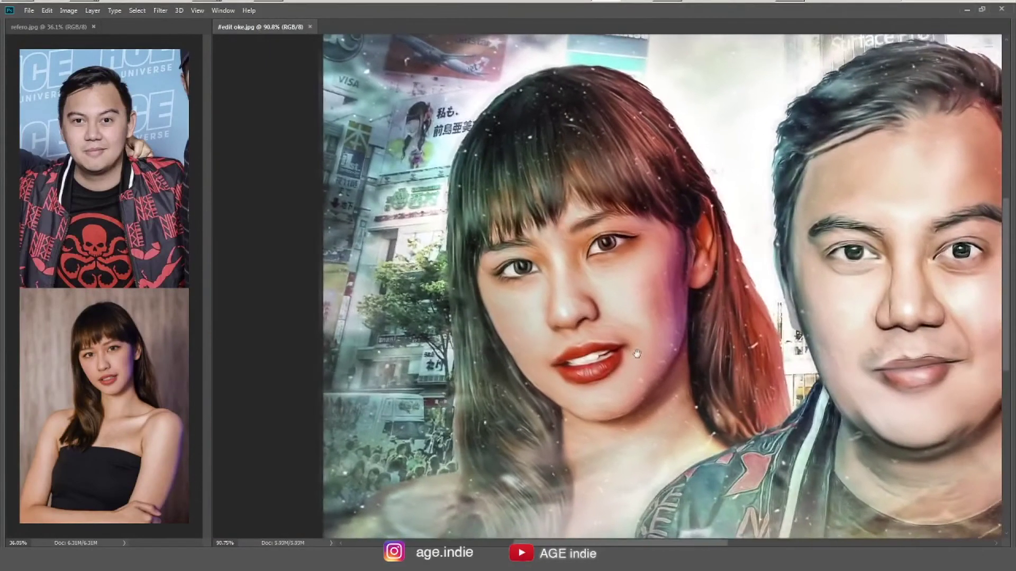
{"action": "left_click_drag", "start_coordinate": [447, 341], "coordinate": [427, 249]}
{"action": "scroll", "coordinate": [551, 349], "scroll_direction": "up", "scroll_amount": 3}
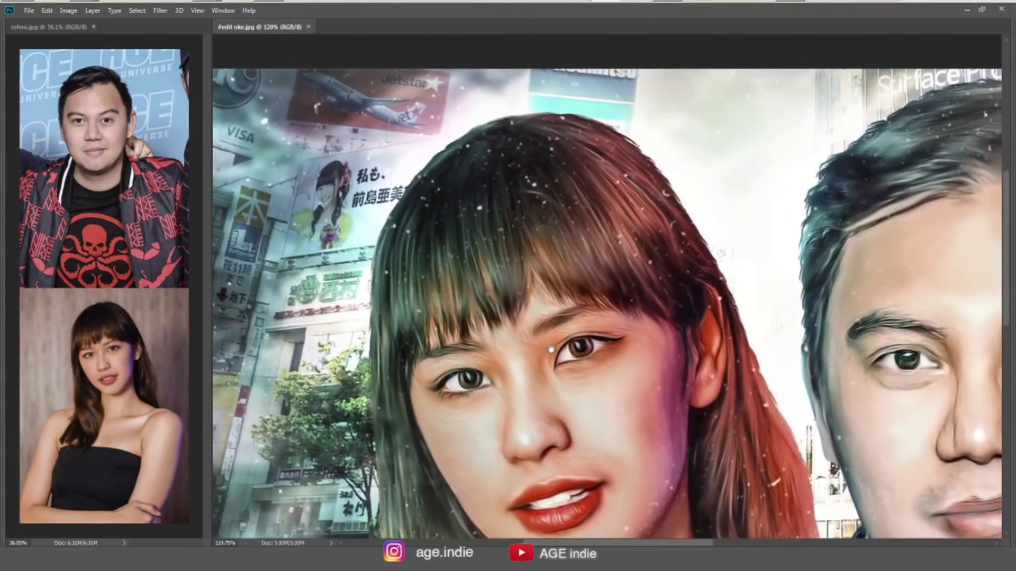
{"action": "left_click_drag", "start_coordinate": [550, 349], "coordinate": [602, 306]}
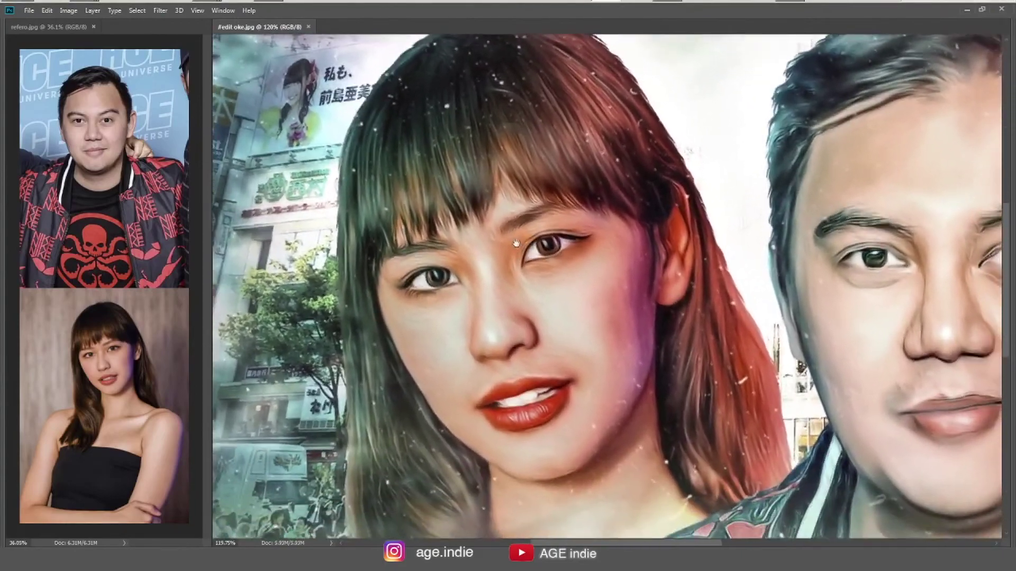
{"action": "scroll", "coordinate": [808, 371], "scroll_direction": "down", "scroll_amount": 3}
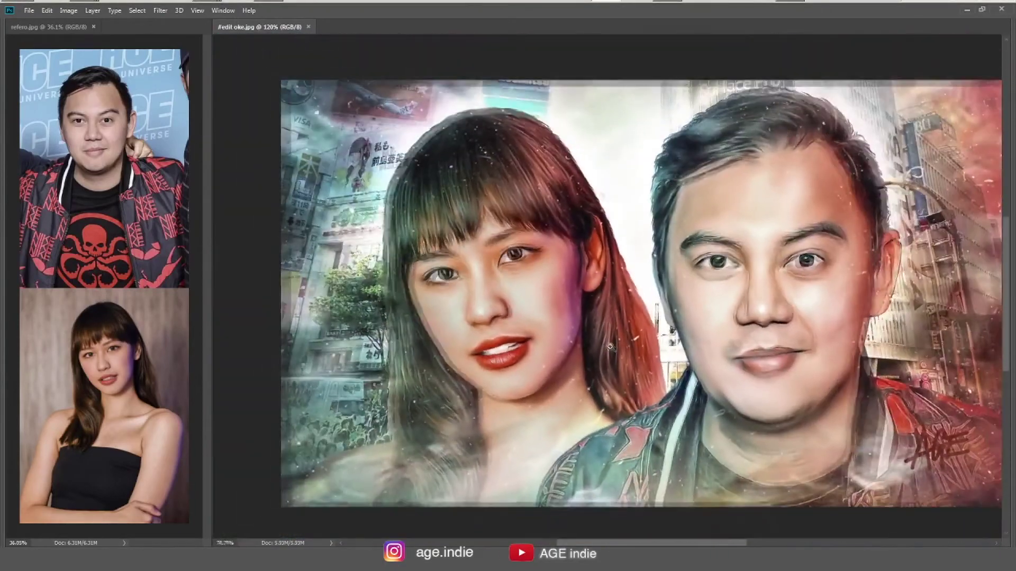
{"action": "scroll", "coordinate": [753, 388], "scroll_direction": "up", "scroll_amount": 2}
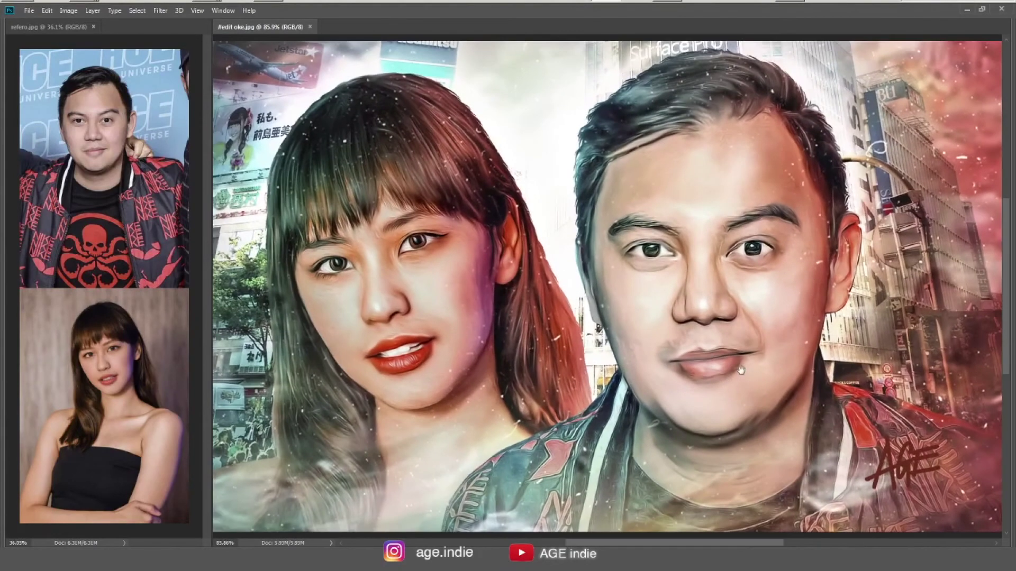
{"action": "scroll", "coordinate": [865, 394], "scroll_direction": "down", "scroll_amount": 1}
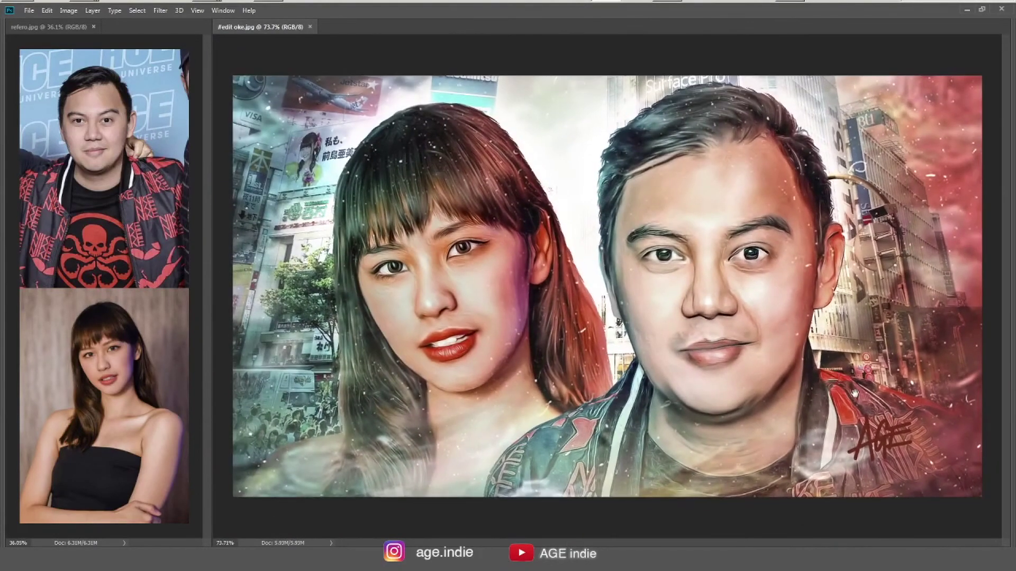
{"action": "scroll", "coordinate": [855, 393], "scroll_direction": "up", "scroll_amount": 1}
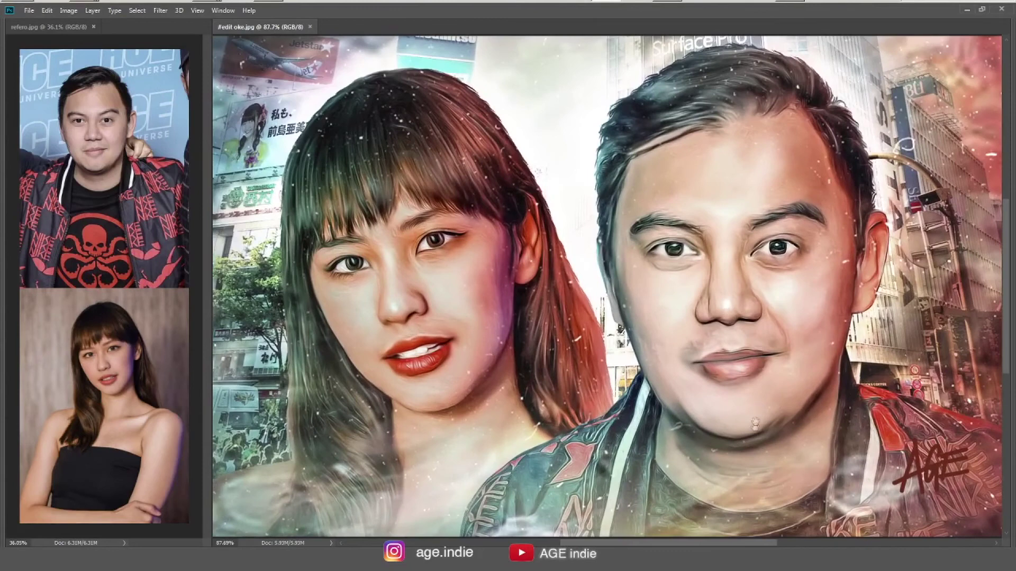
{"action": "scroll", "coordinate": [754, 423], "scroll_direction": "down", "scroll_amount": 1}
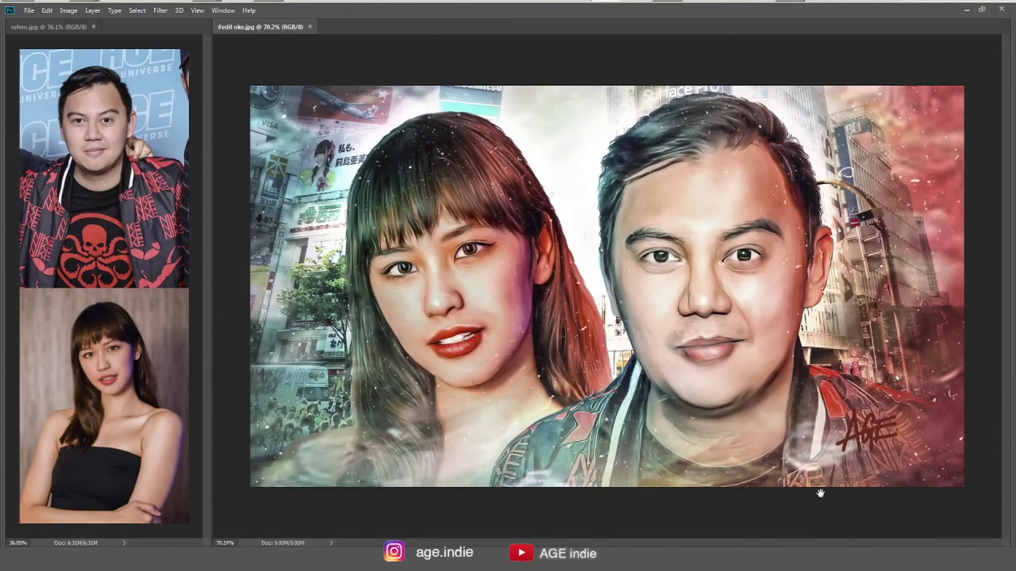